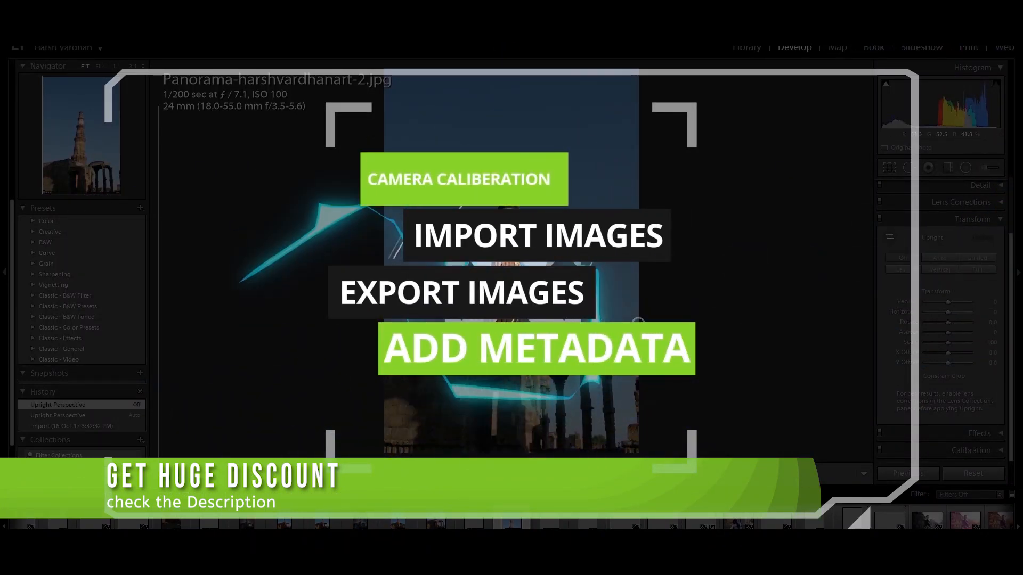
click(939, 258)
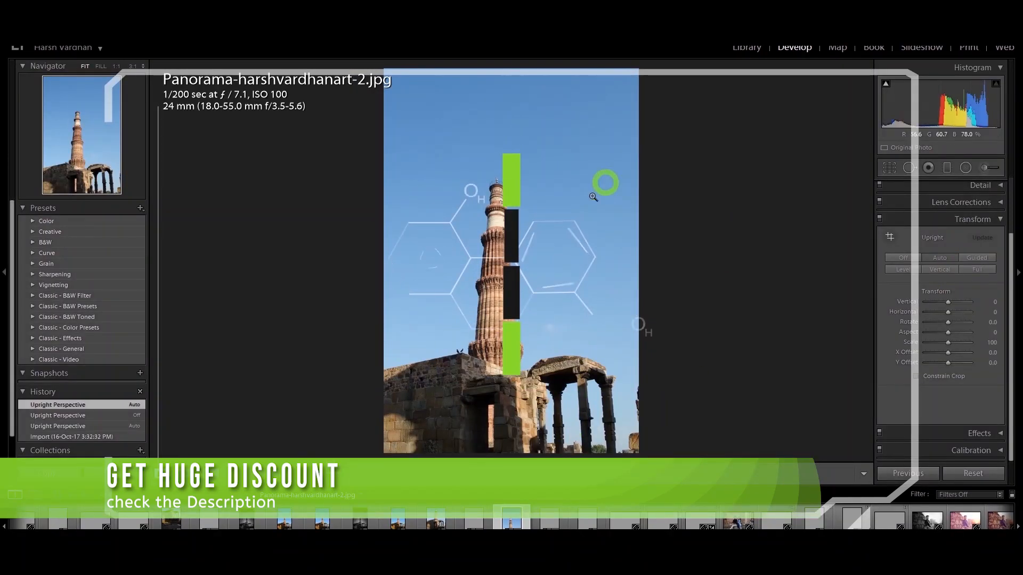
click(976, 258)
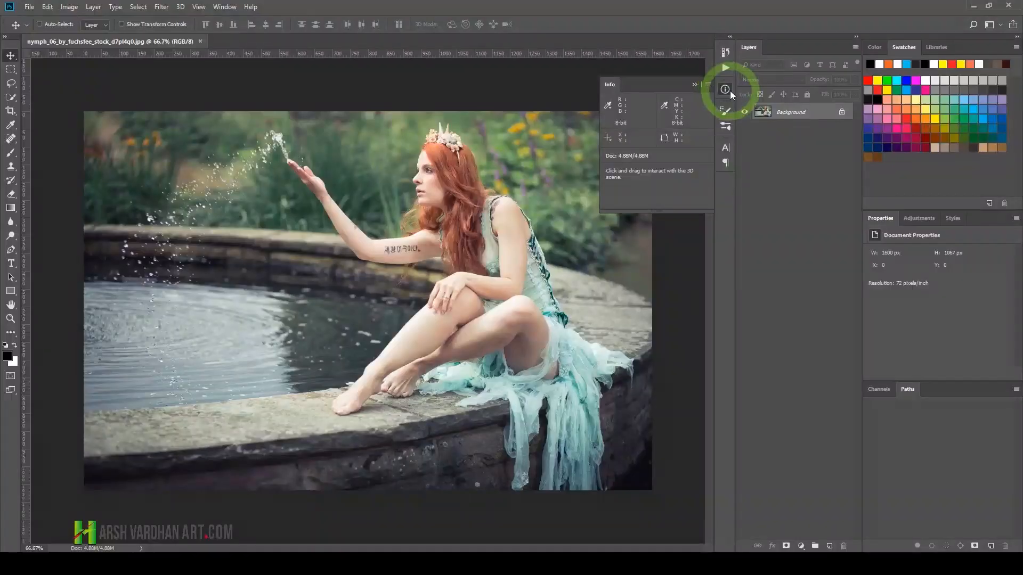
Duplicate the Background layer and convert the copy to a smart object
click(726, 91)
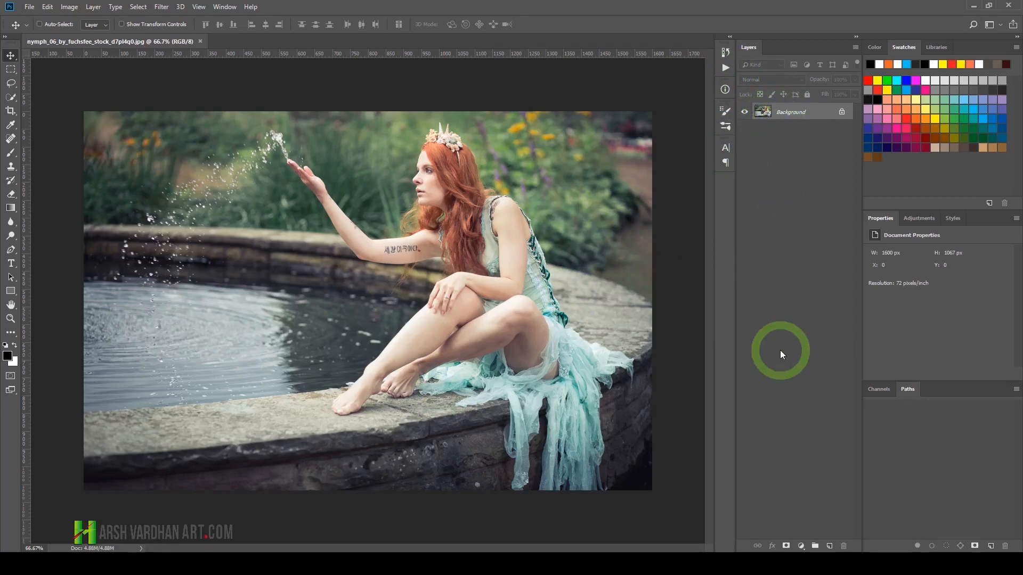
key(ctrl+j)
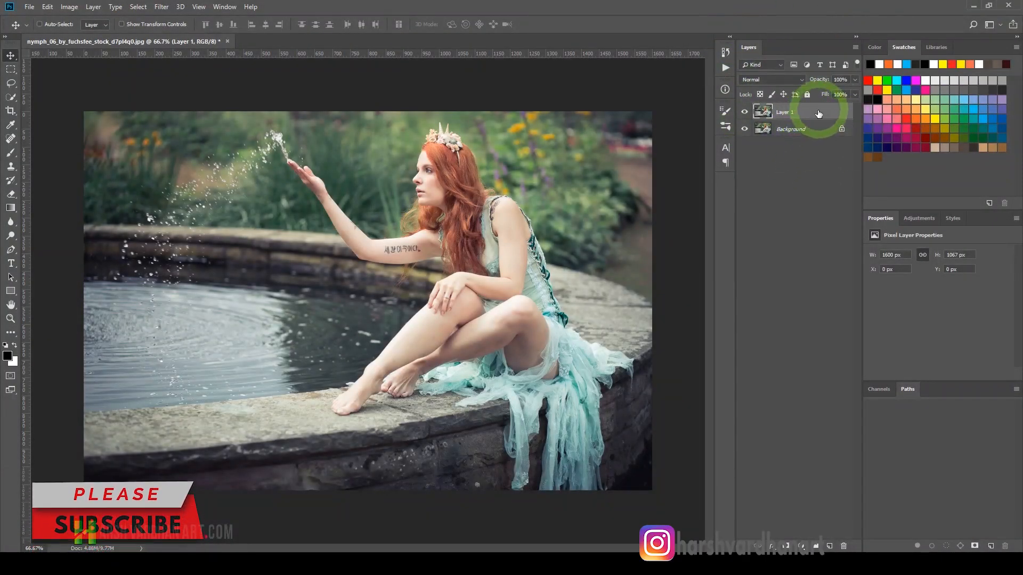
right_click(819, 117)
click(848, 238)
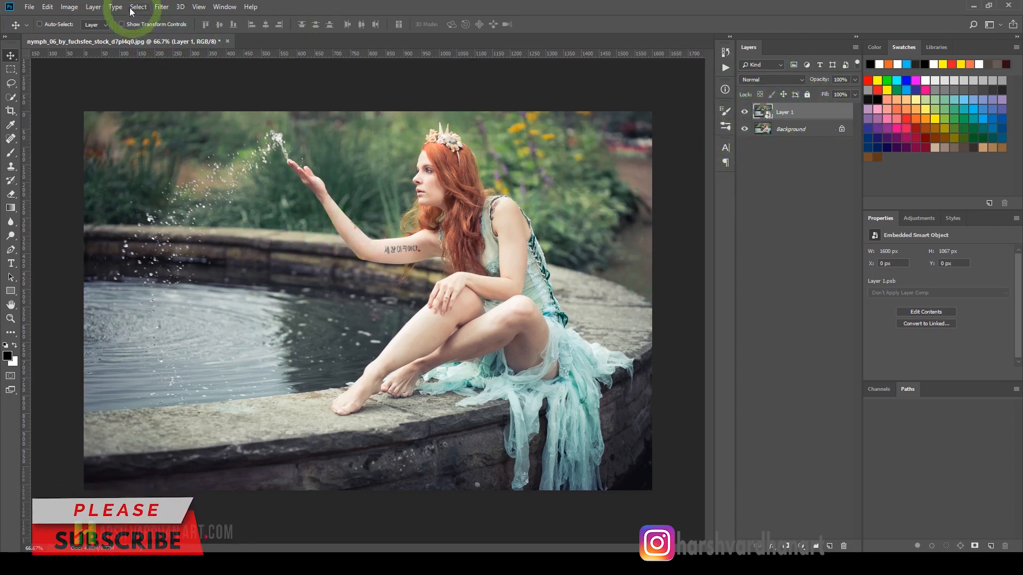
Start the Camera Raw Filter on the smart object, applying automatic tone adjustments and setting Clarity to +8
click(162, 7)
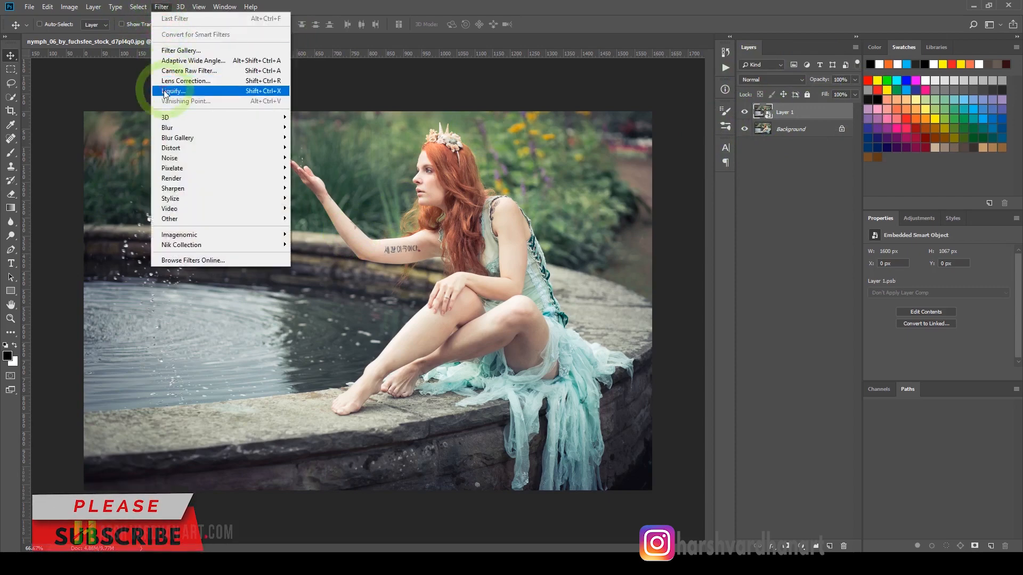
click(209, 72)
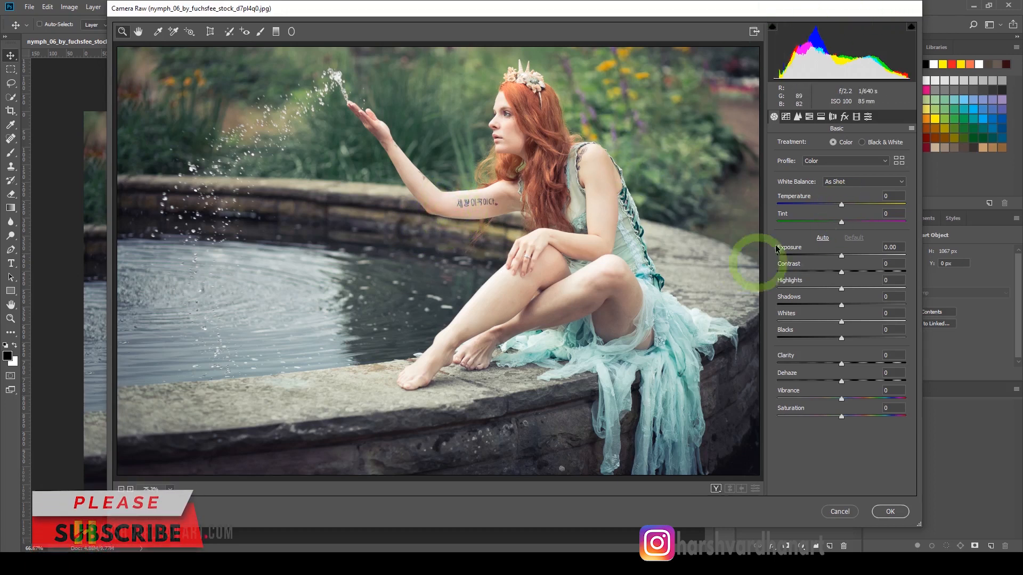
click(823, 239)
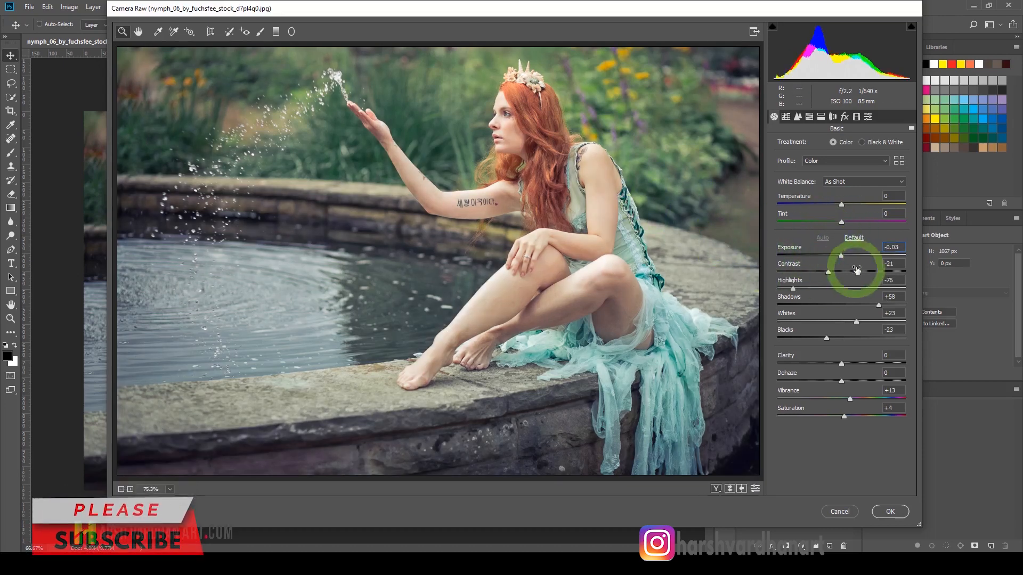
click(852, 237)
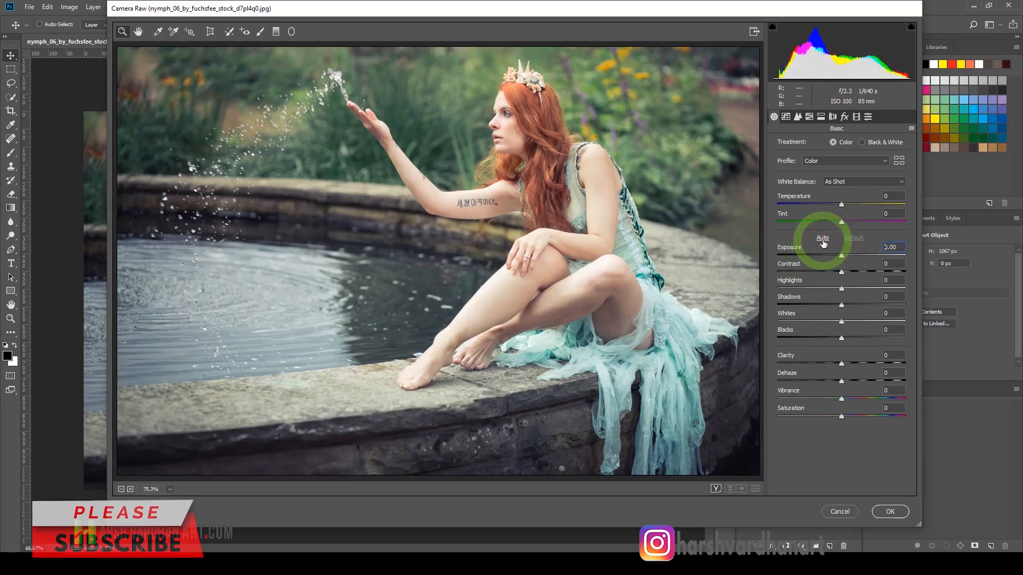
click(823, 238)
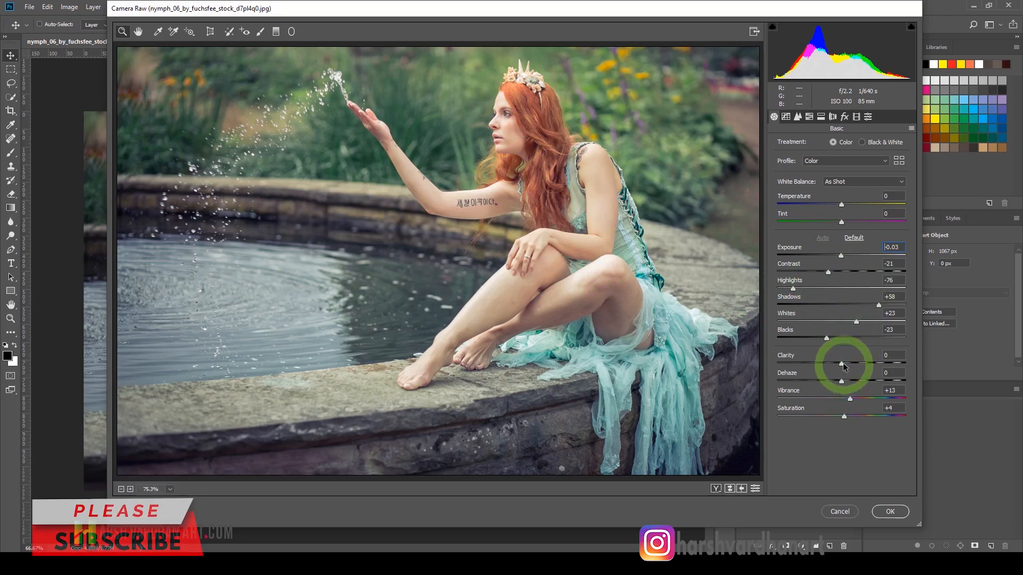
drag(843, 362, 847, 363)
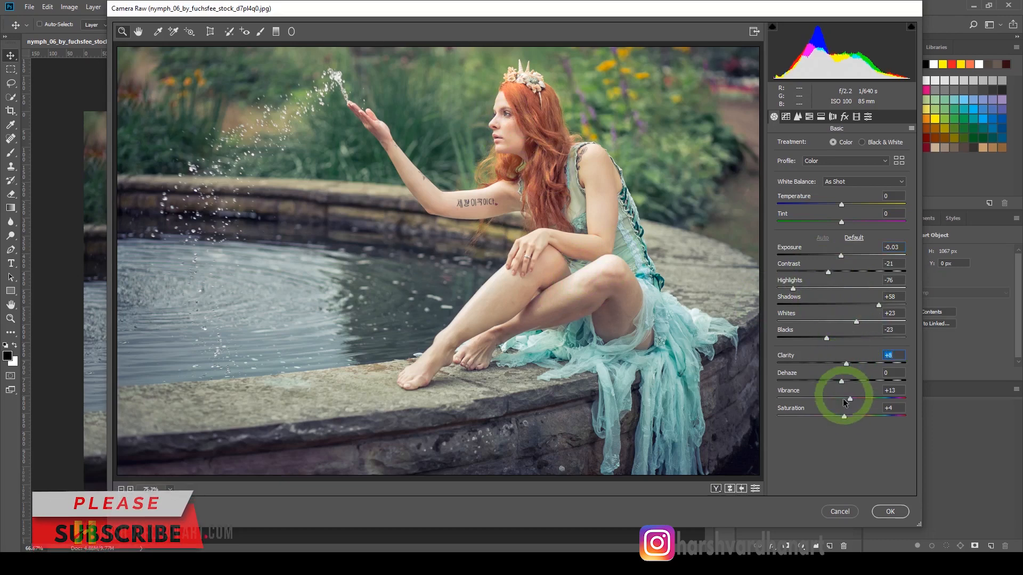
Sharpen the photo's edges with Masking at 79 and Amount at 30
click(796, 118)
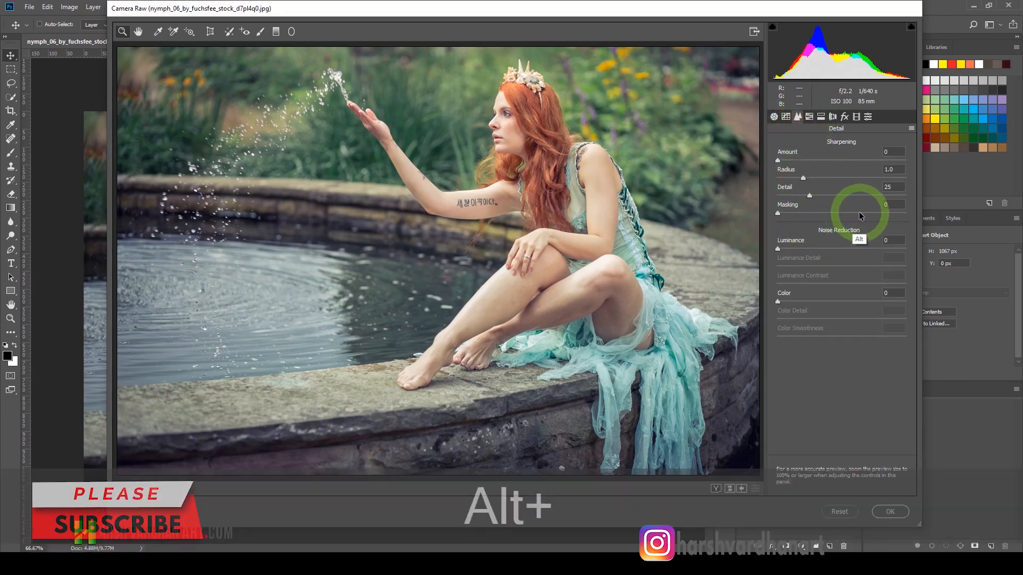
mouse_move(881, 210)
mouse_down()
mouse_move(865, 216)
mouse_move(880, 215)
mouse_up()
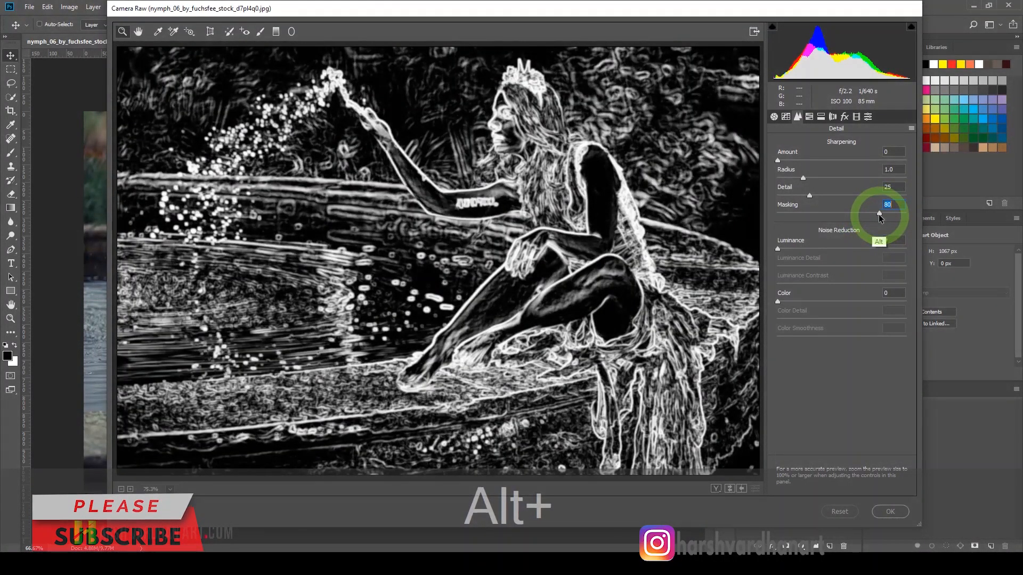
drag(879, 216, 877, 214)
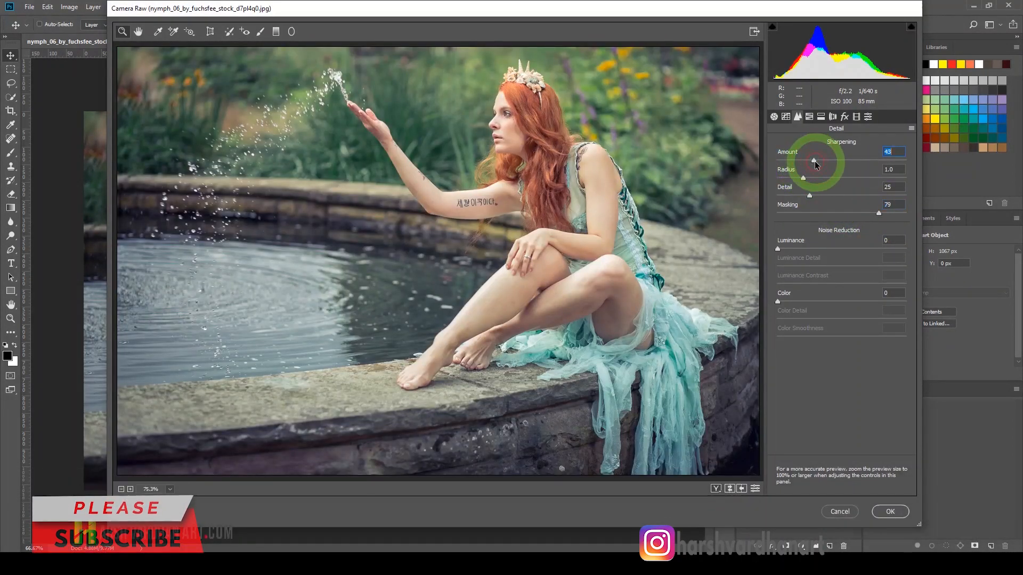
drag(815, 162, 802, 160)
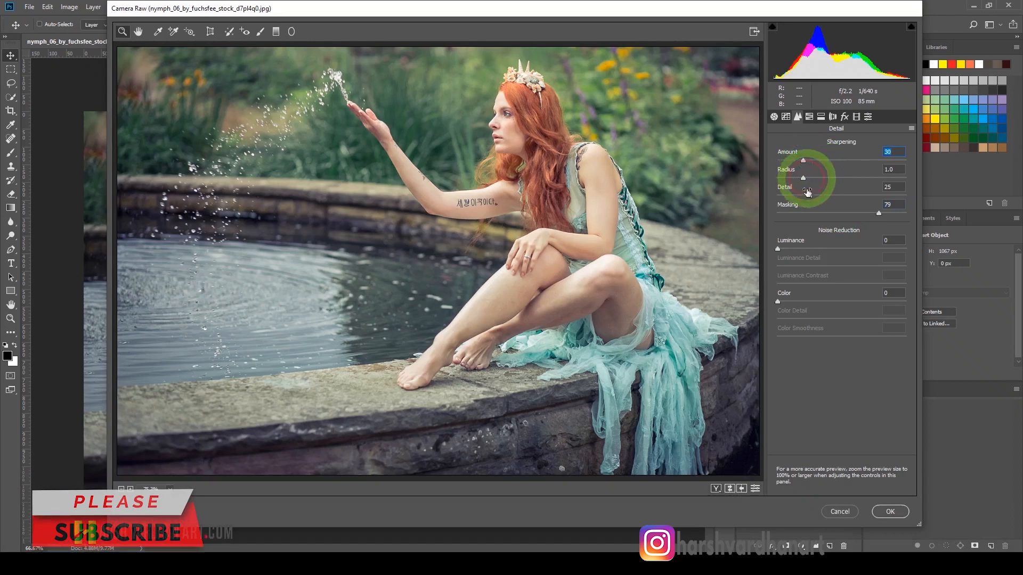
Set Luminance noise reduction to 23 and check its effect on the woman's face and hair
click(806, 247)
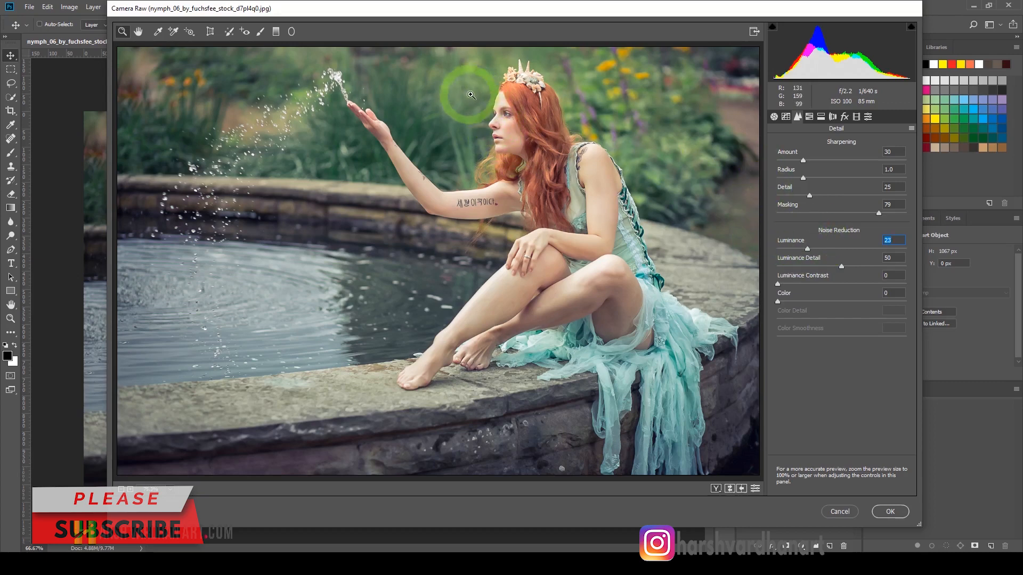
drag(470, 95, 525, 160)
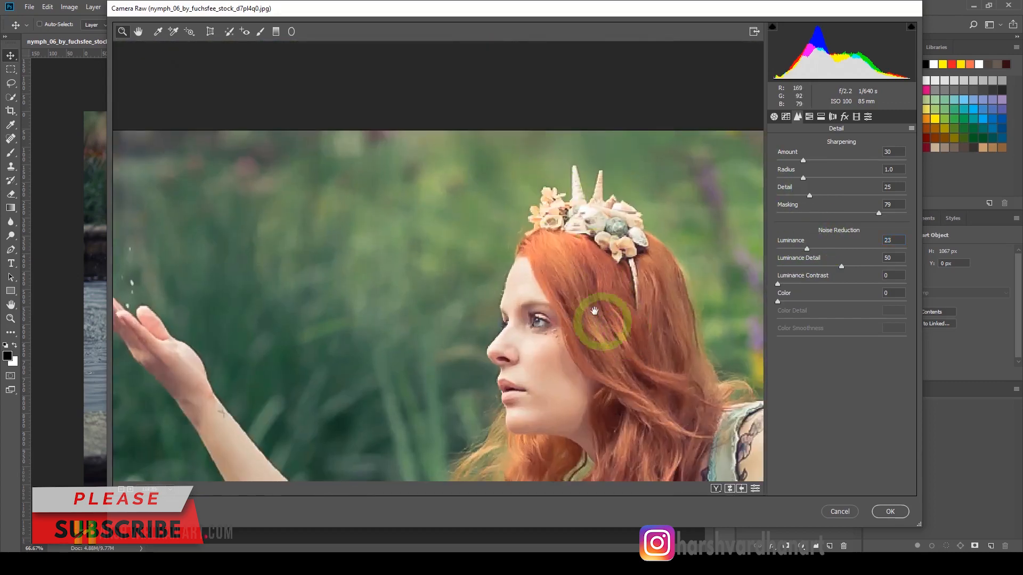
drag(594, 310, 507, 142)
mouse_move(789, 247)
mouse_down()
mouse_move(767, 251)
mouse_move(775, 257)
mouse_up()
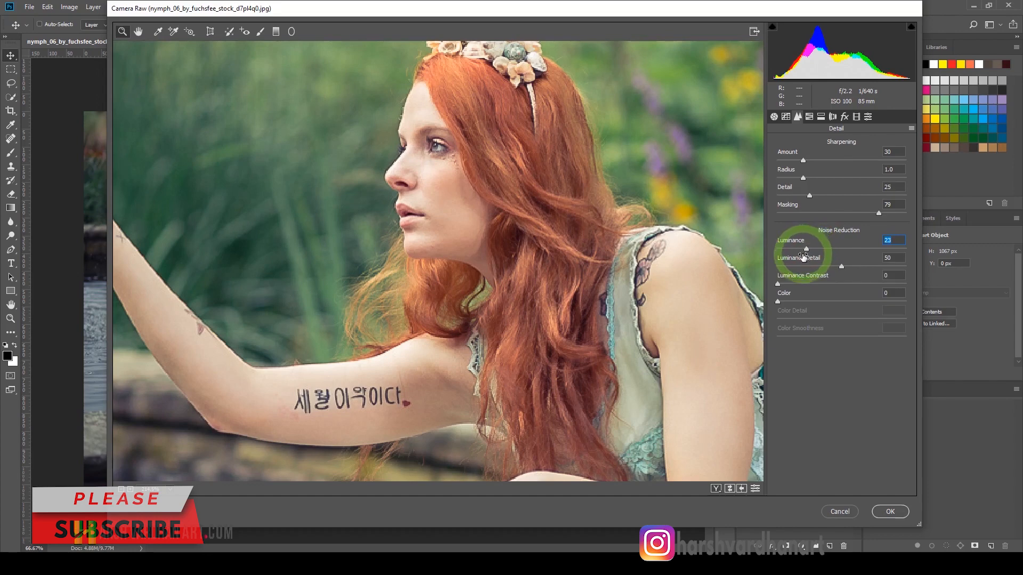
drag(639, 248, 571, 278)
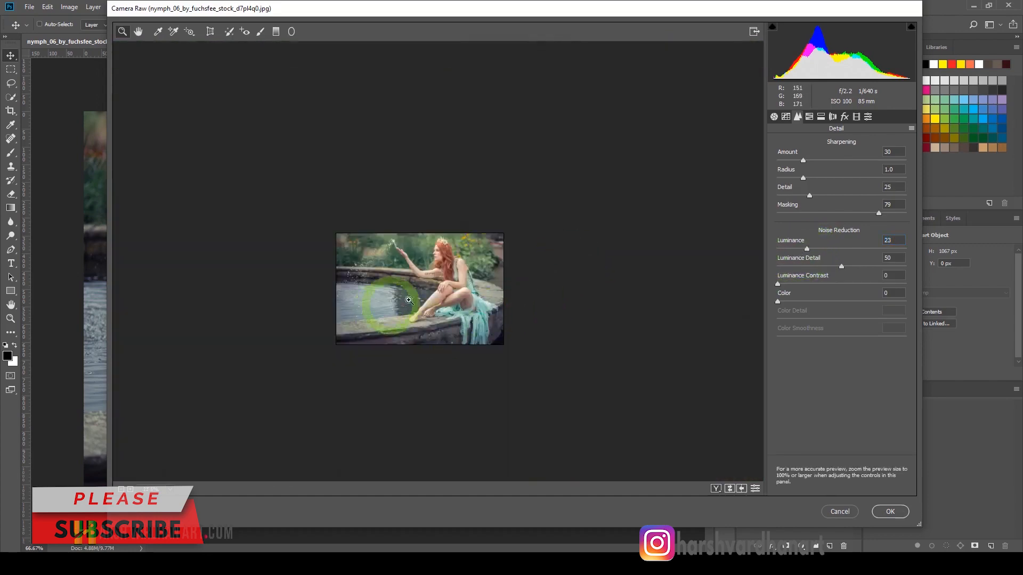
drag(408, 300, 437, 319)
key(space)
drag(623, 226, 527, 285)
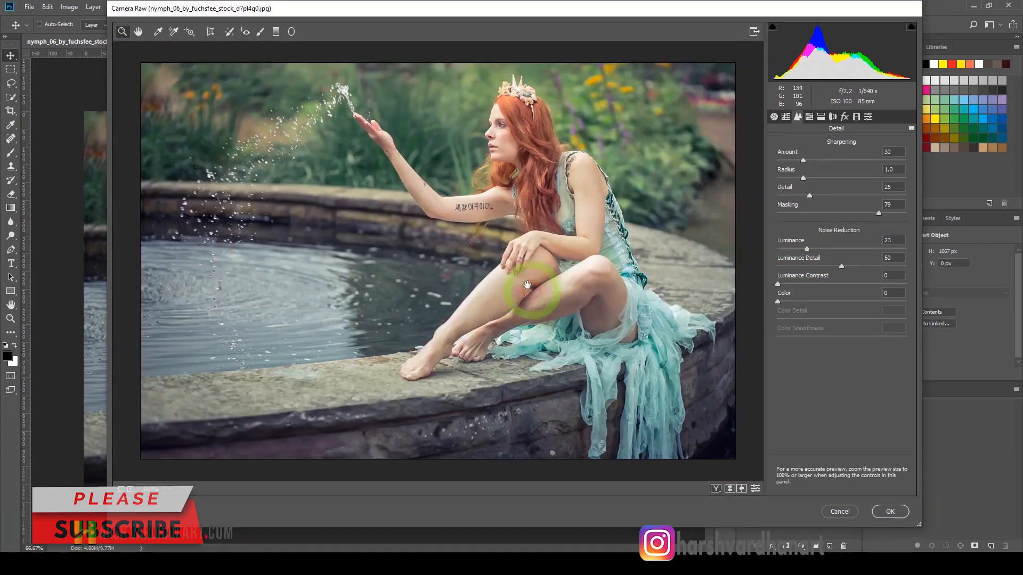
Raise the HSL luminance of Reds to +11, Oranges to +10 and Yellows to +12
click(831, 118)
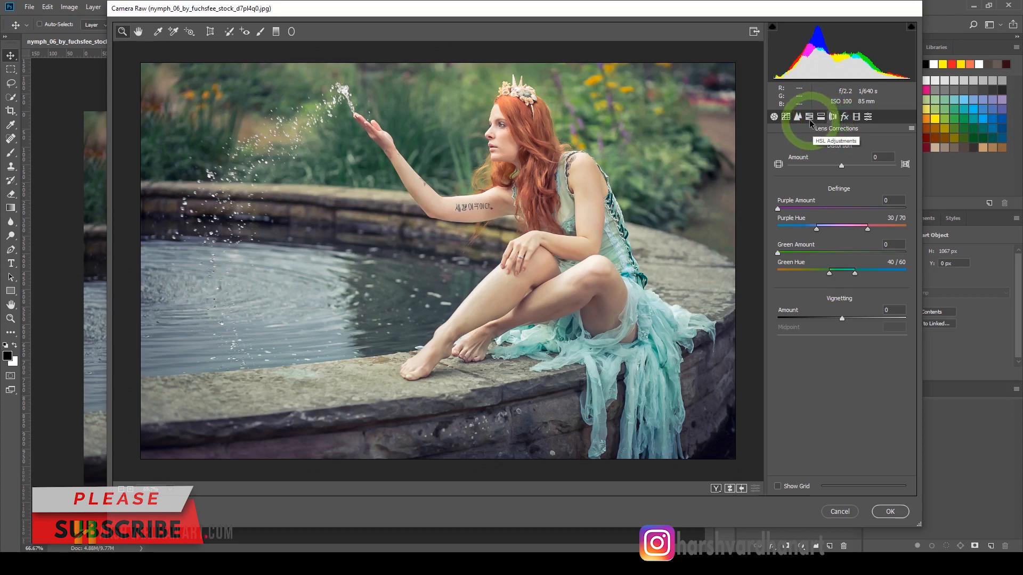
click(809, 117)
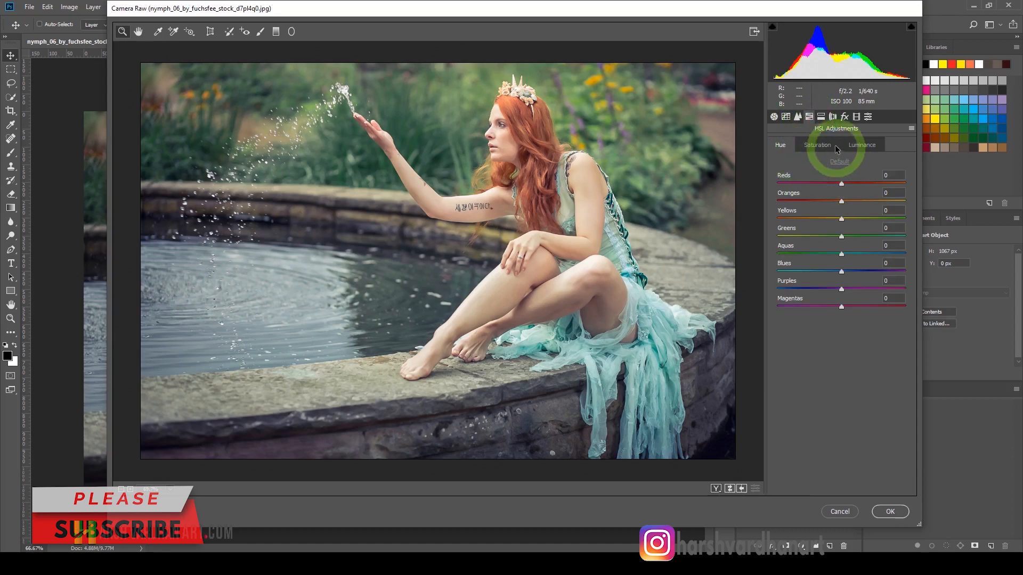
click(859, 146)
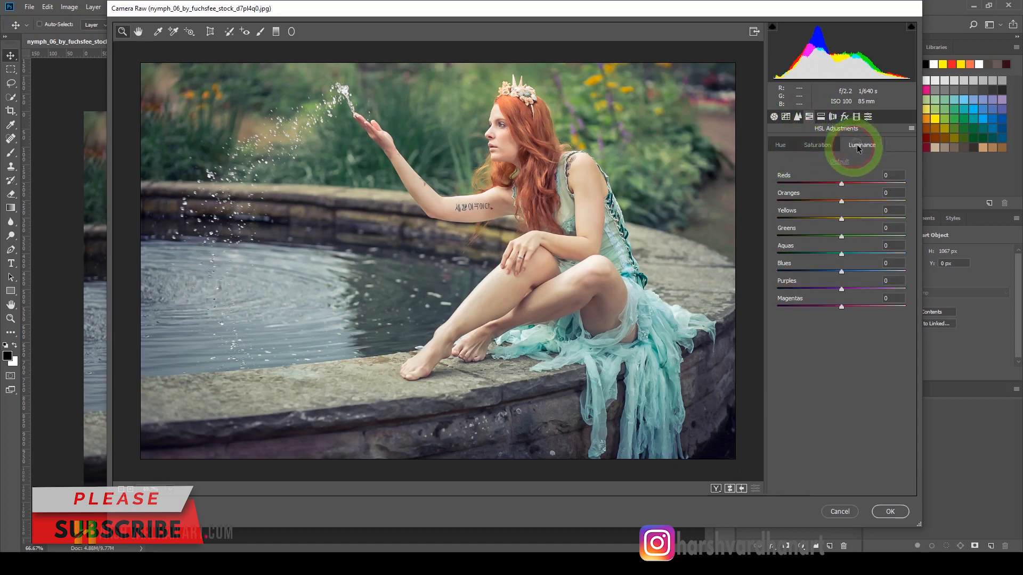
click(848, 182)
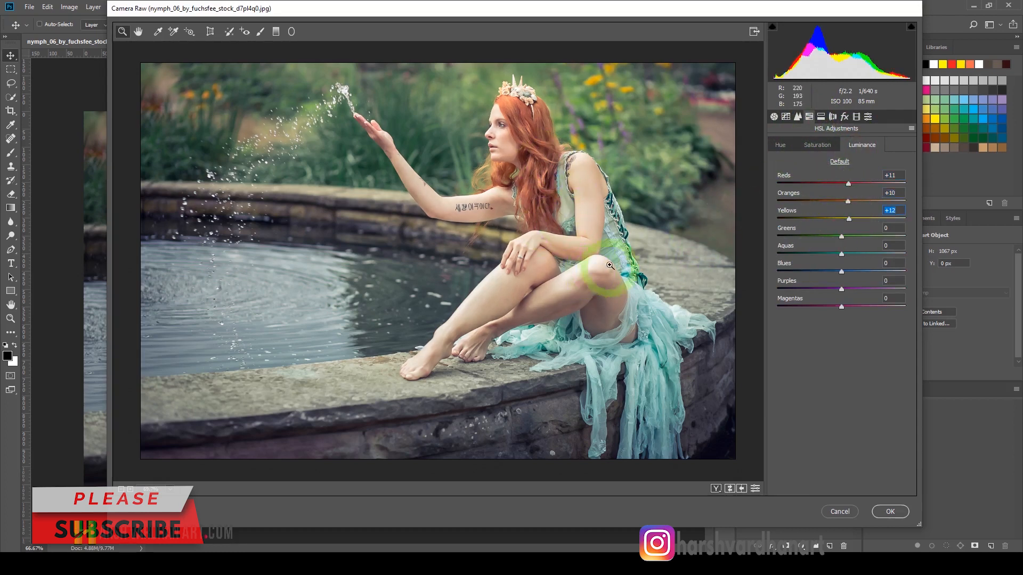
Shift the HSL hues of Greens to -66, Aquas to +33 and Blues to -70
click(786, 152)
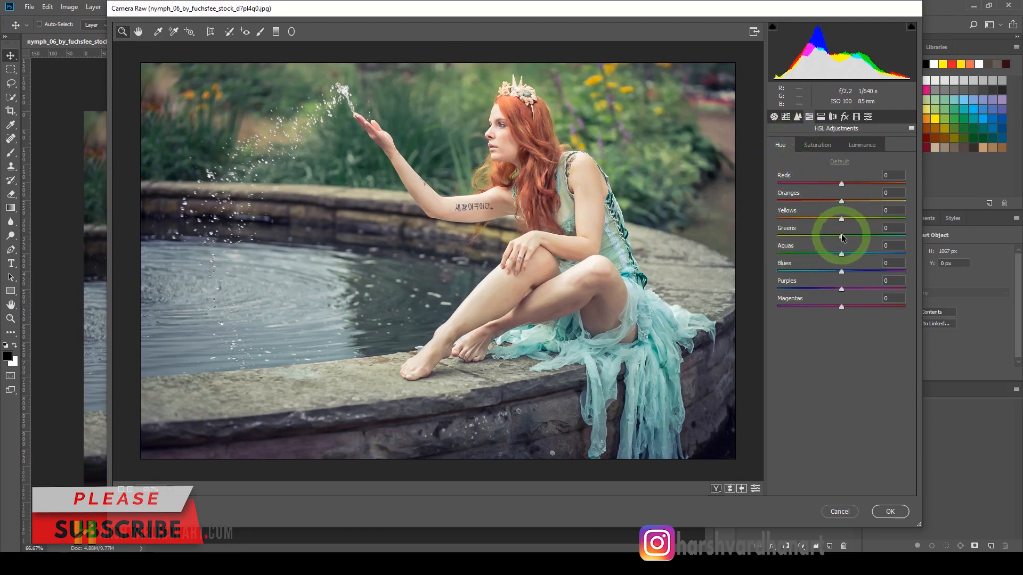
drag(838, 240, 877, 246)
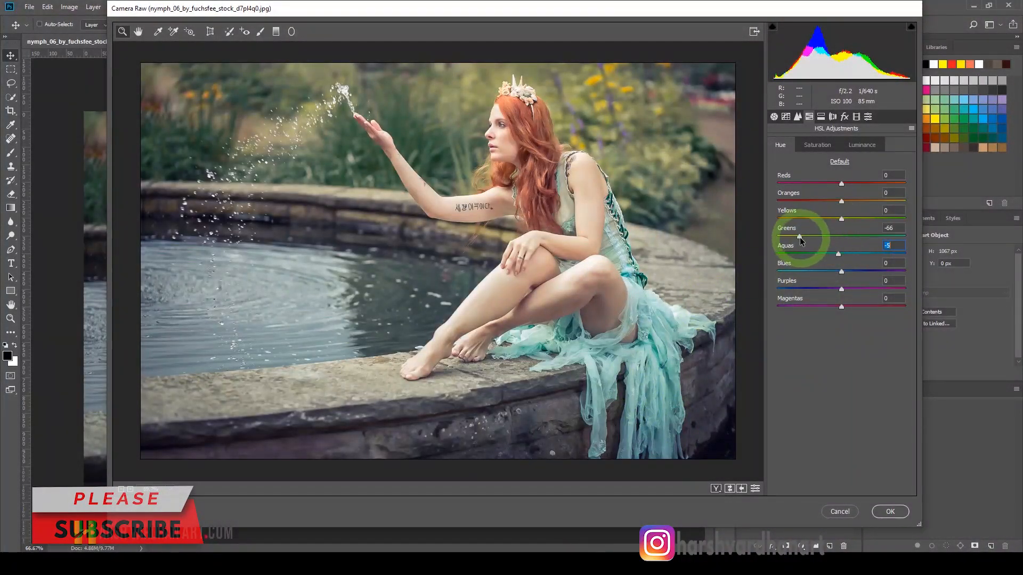
mouse_move(844, 258)
mouse_down()
mouse_move(840, 248)
mouse_move(881, 248)
mouse_move(782, 261)
mouse_move(874, 254)
mouse_move(864, 258)
mouse_up()
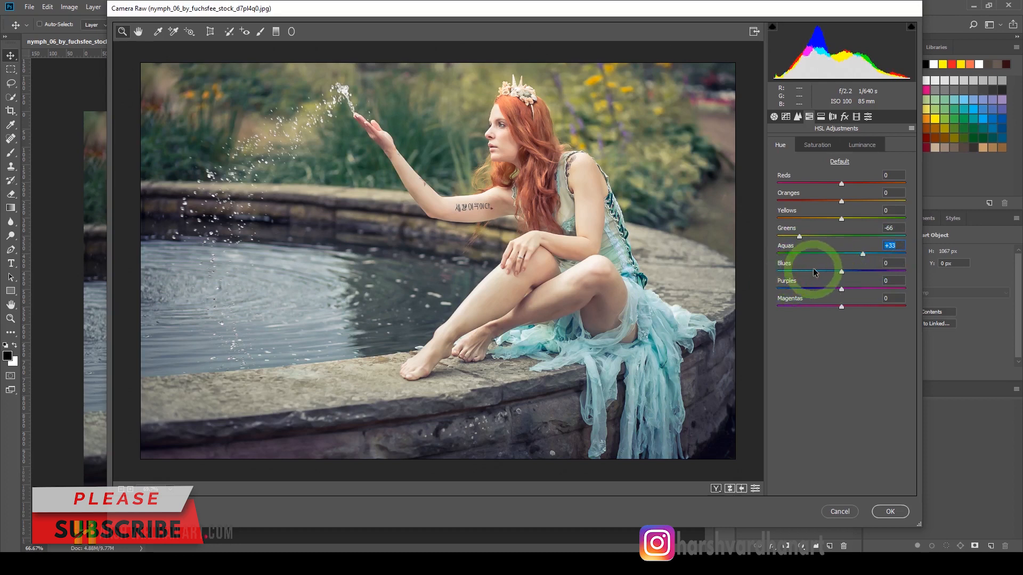
drag(841, 273, 796, 275)
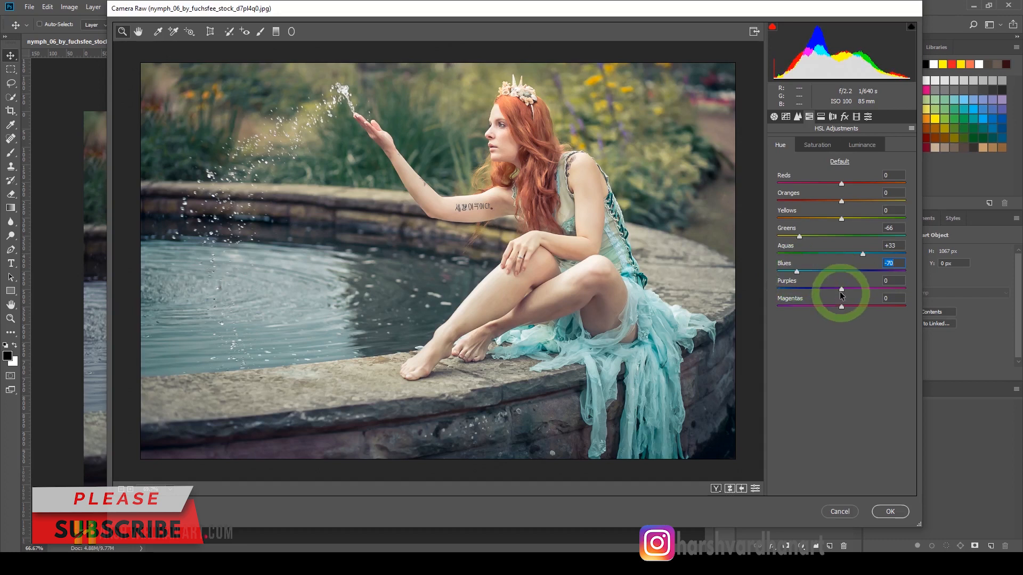
Calibrate the Blue Primary with Hue at -71 and Saturation at +16
click(857, 119)
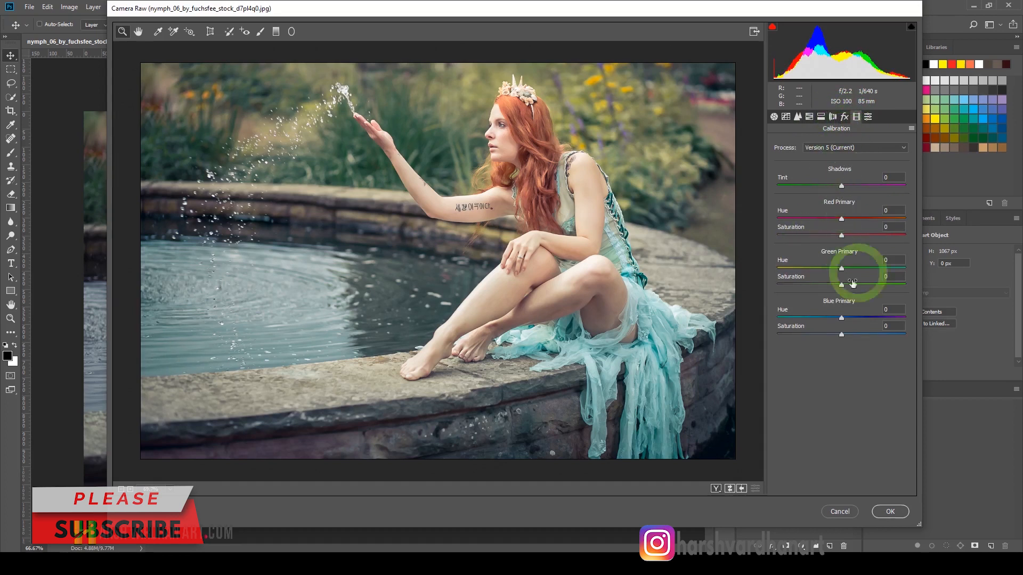
click(802, 318)
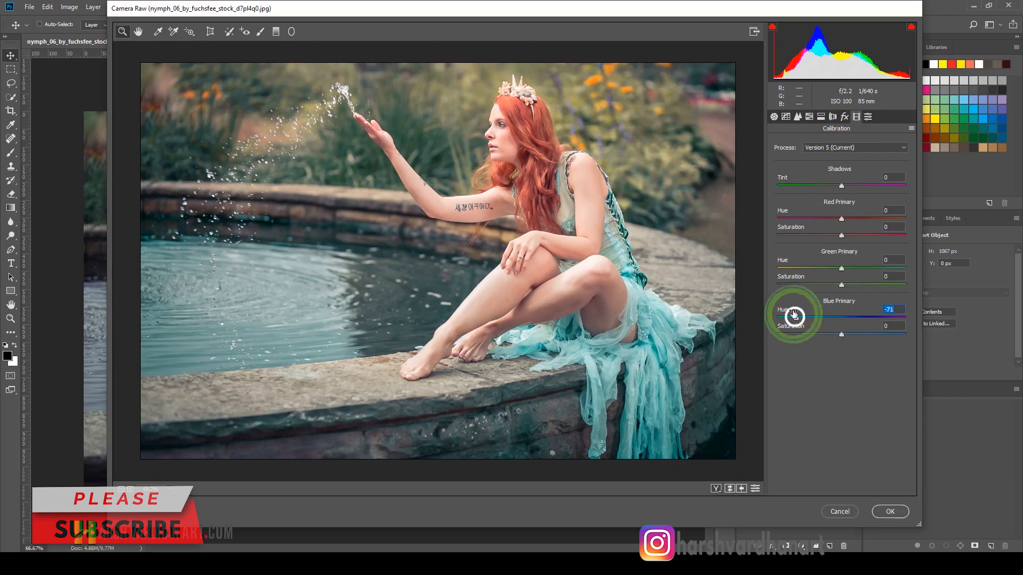
click(851, 335)
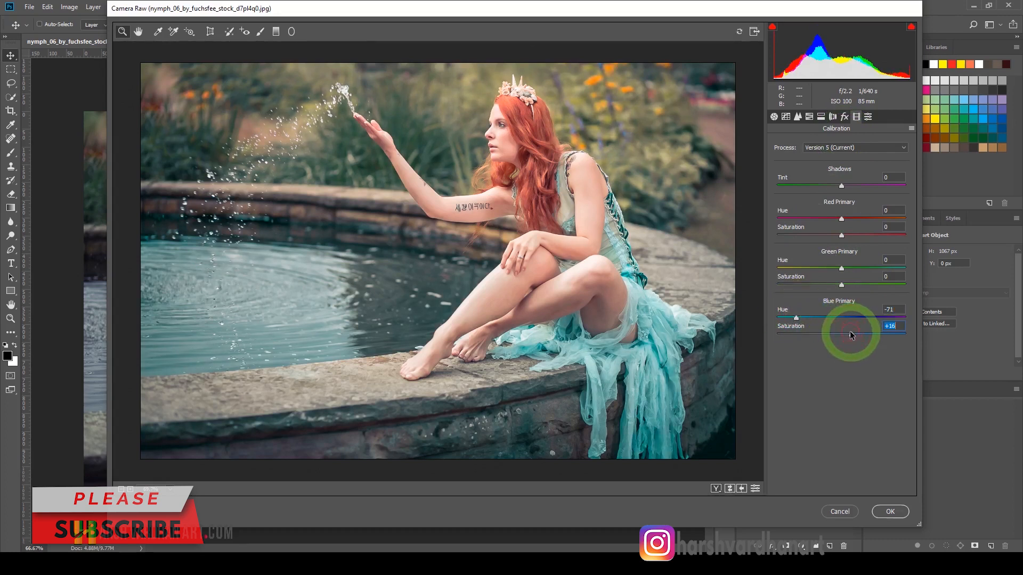
Calibrate the Green Primary with Hue -86 and Saturation +28, and set the Red Primary Hue to -5
drag(841, 268, 786, 277)
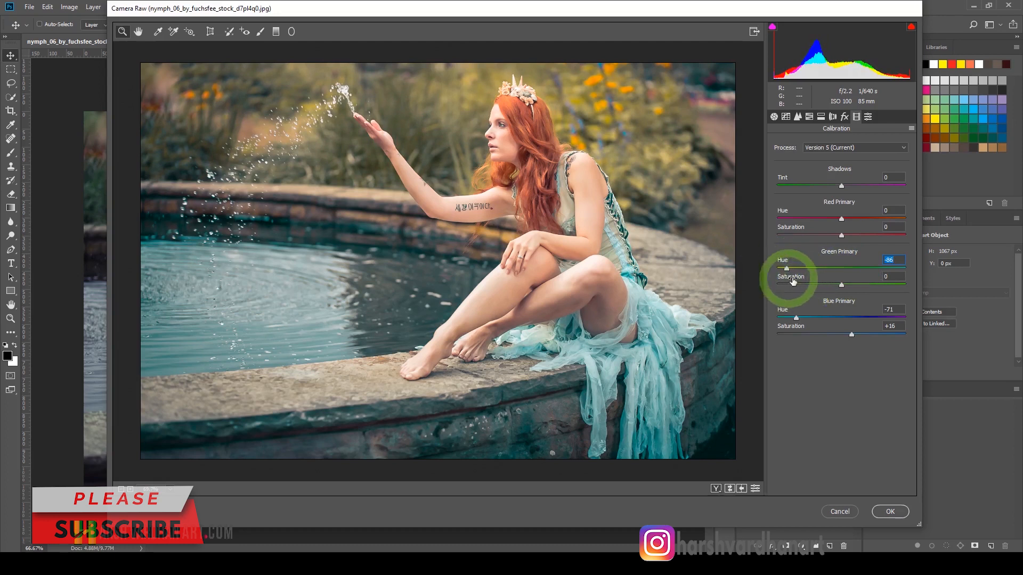
click(859, 284)
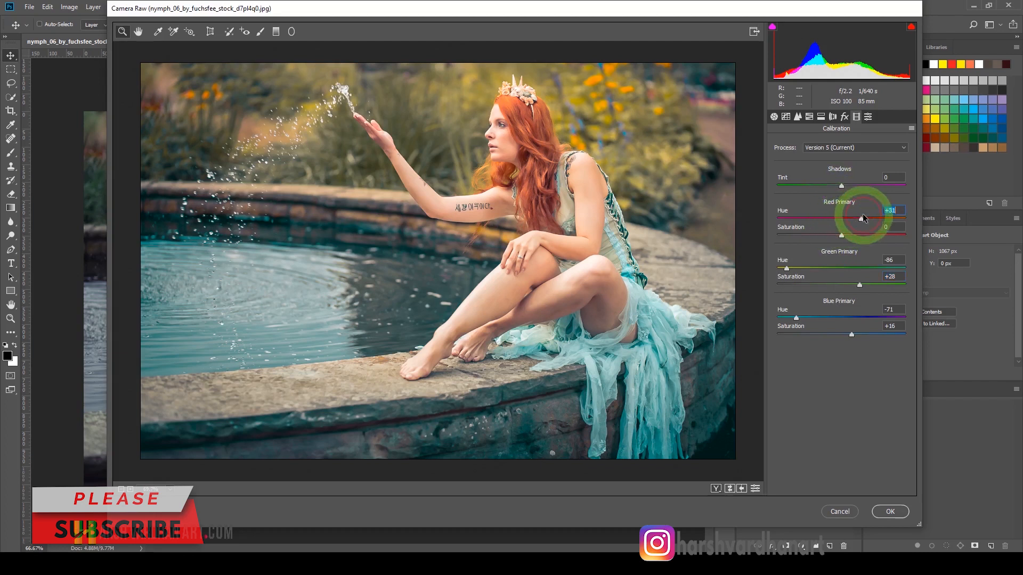
click(829, 219)
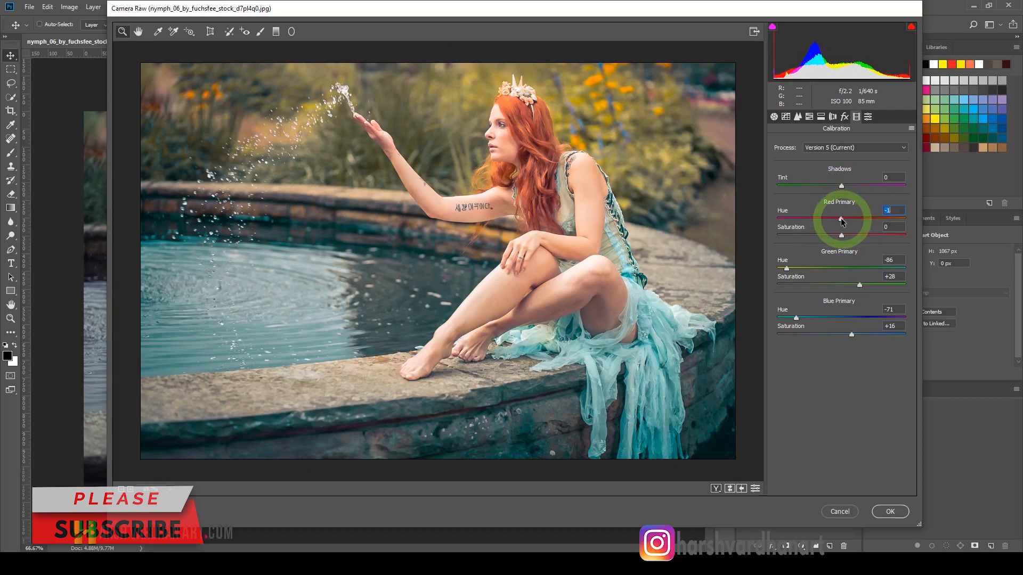
drag(841, 221, 838, 219)
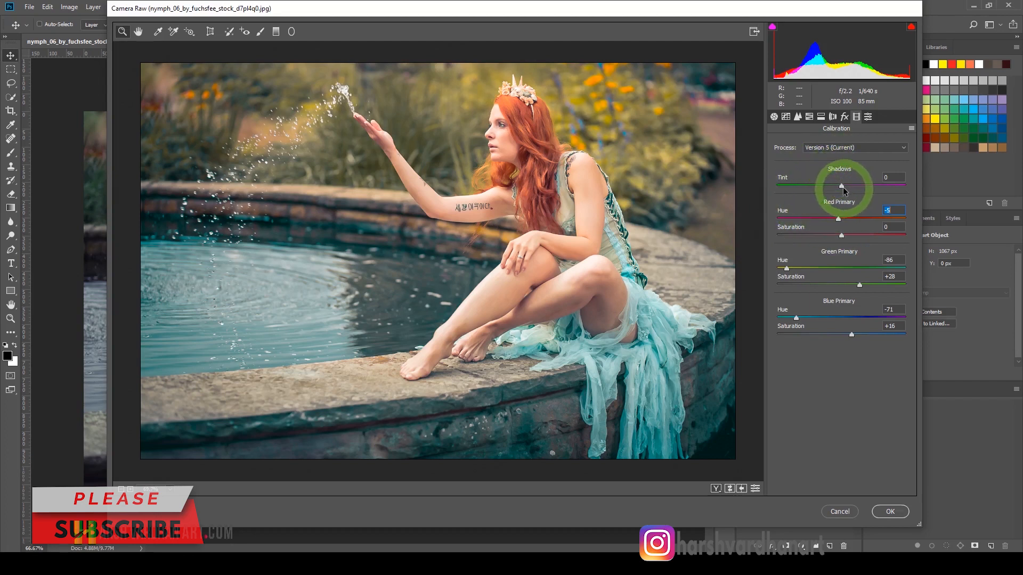
Set the white balance Temperature to -9 in the Basic adjustments
mouse_move(843, 187)
mouse_down()
mouse_move(808, 186)
mouse_move(841, 187)
mouse_up()
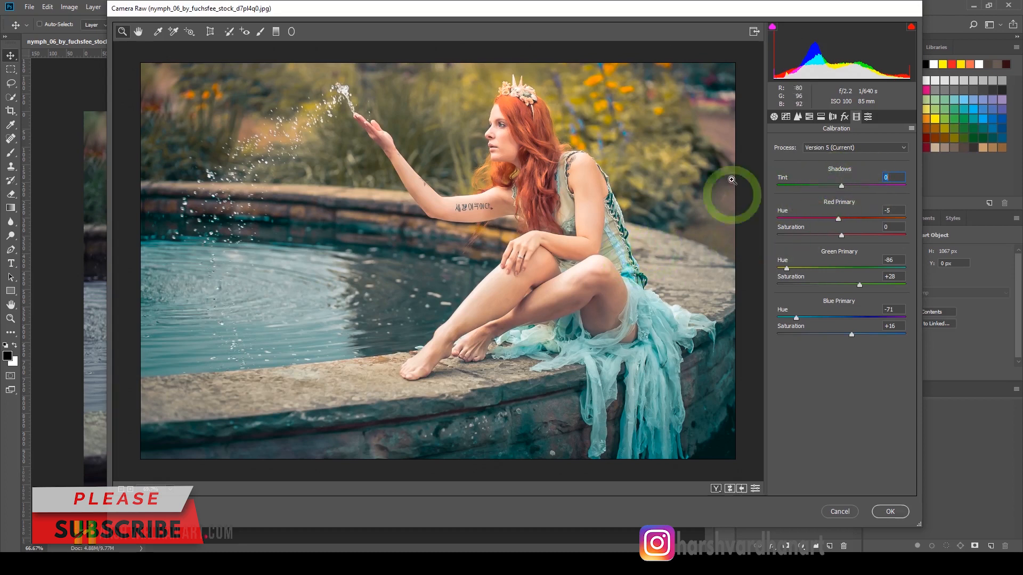
click(775, 121)
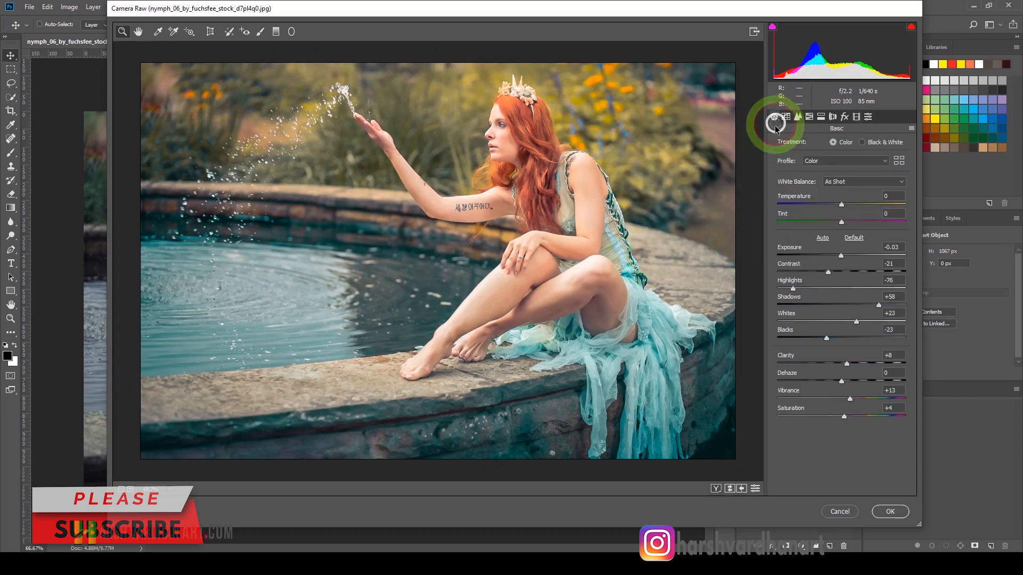
drag(841, 206, 835, 208)
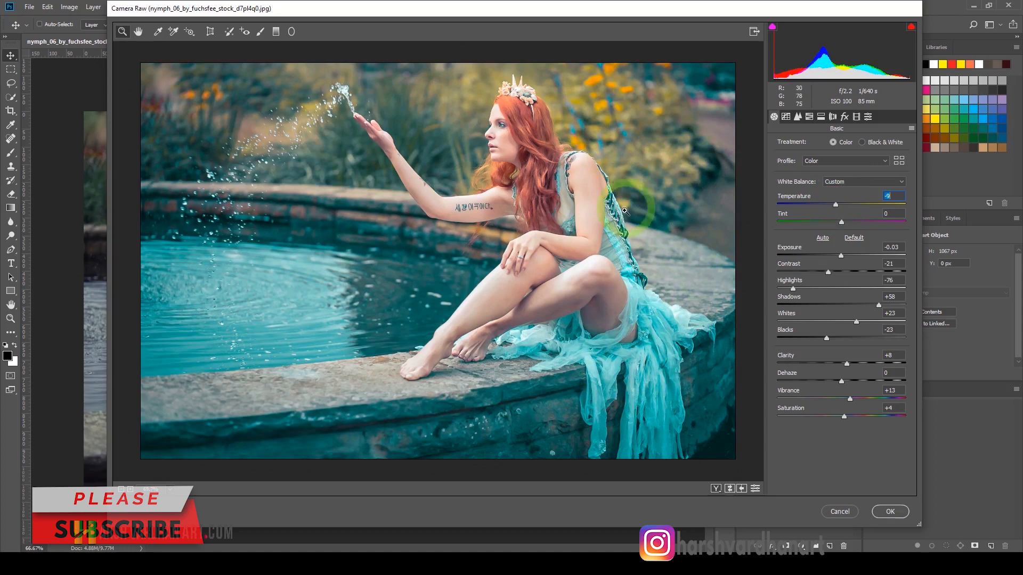
Compare the grade with the original image and apply the Camera Raw filter
key(p)
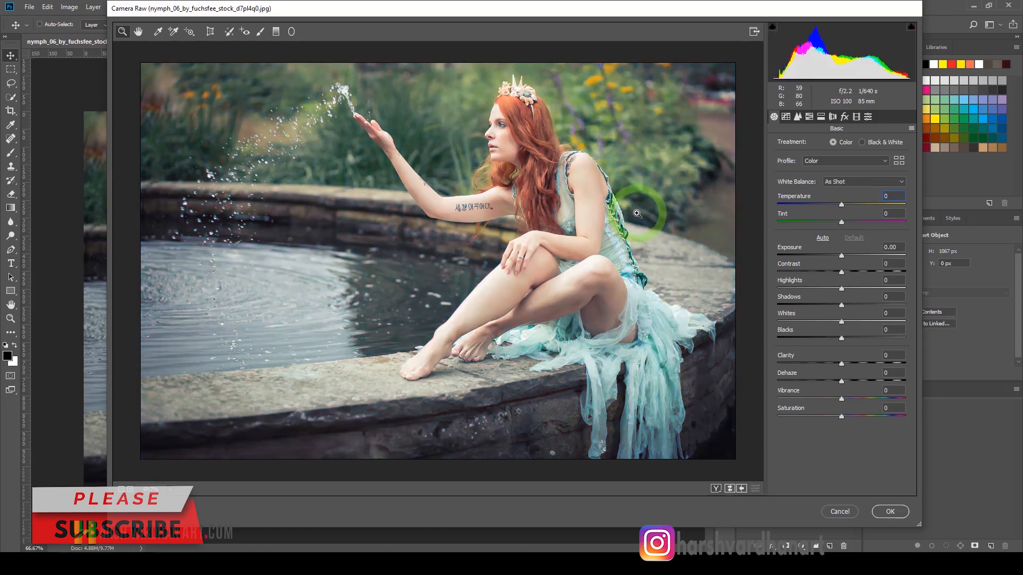
key(p)
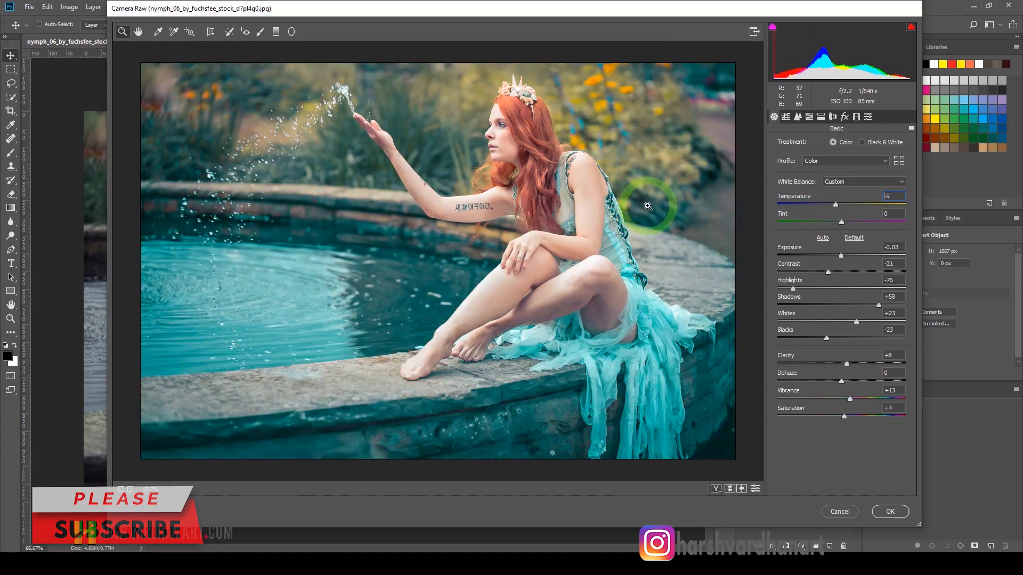
key(p)
key(p)
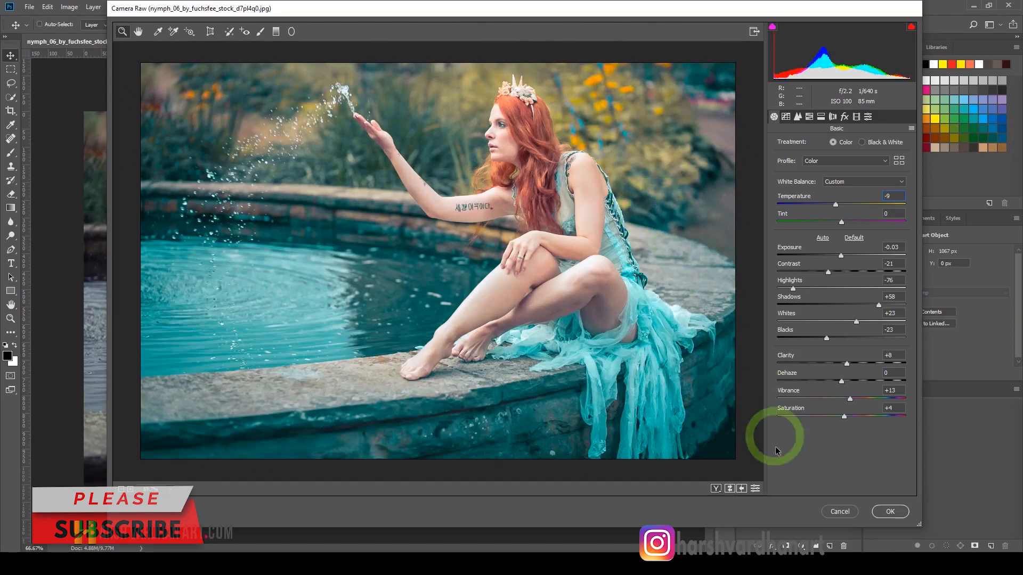
click(904, 509)
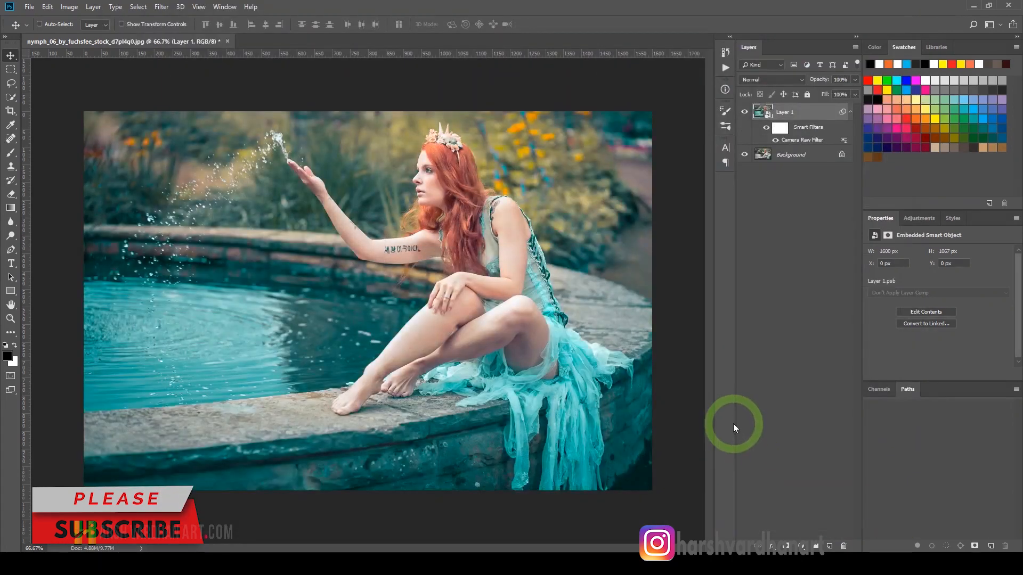
drag(565, 168, 558, 192)
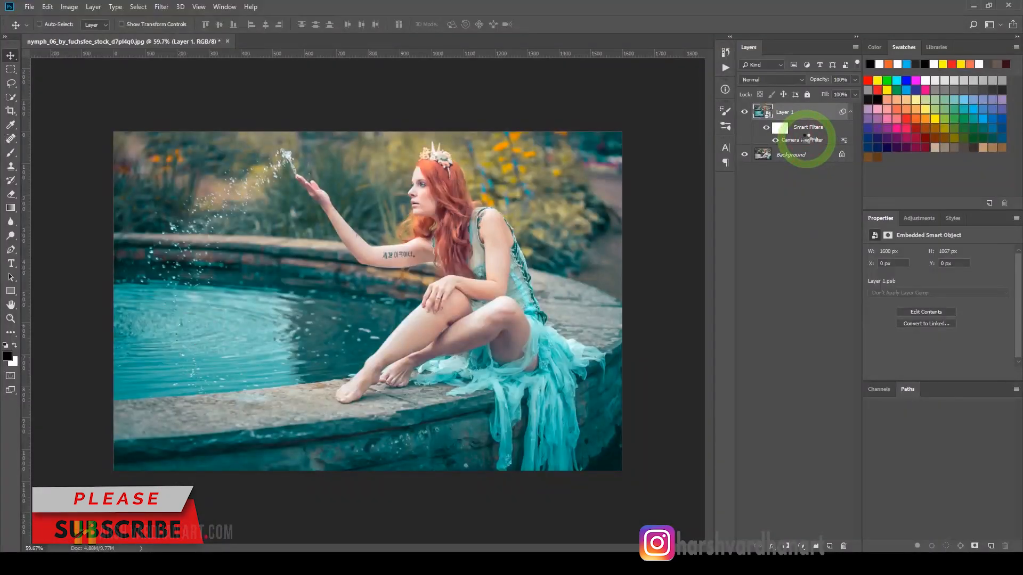
double_click(807, 138)
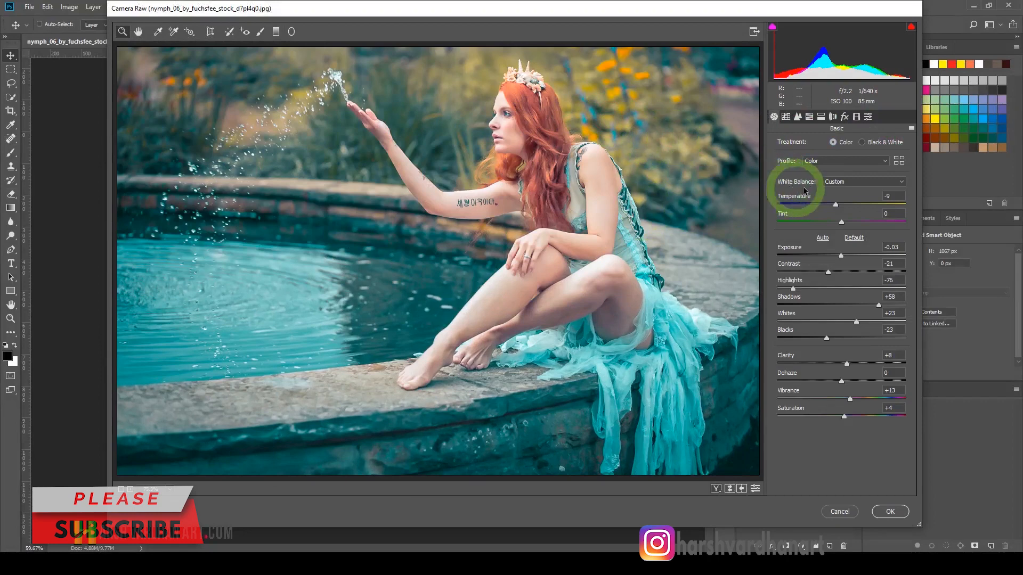
mouse_move(834, 205)
mouse_down()
mouse_move(821, 208)
mouse_move(871, 206)
mouse_move(810, 205)
mouse_move(839, 206)
mouse_up()
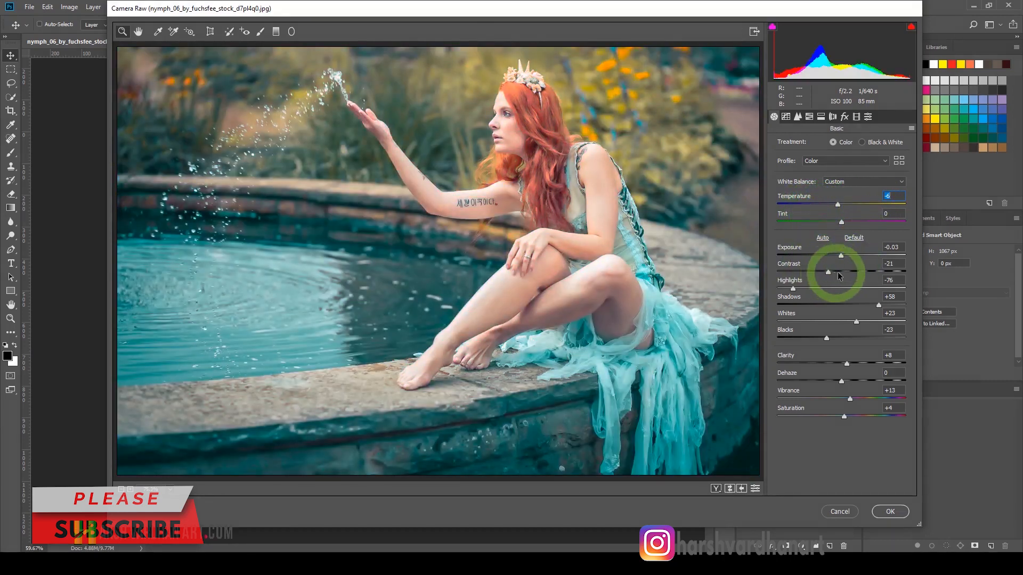
click(840, 512)
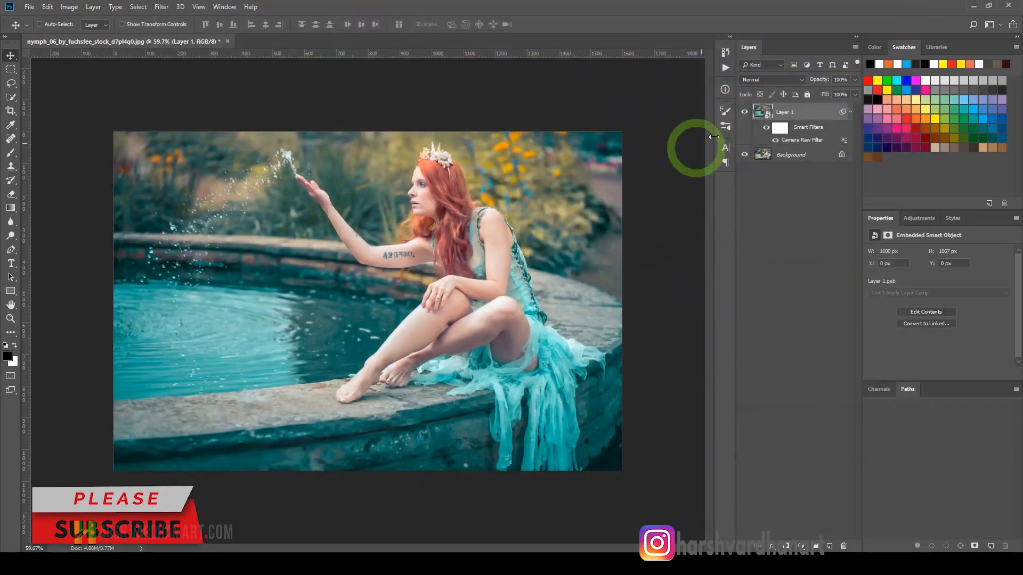
Collapse Layer 1's smart filter list and toggle the layer's visibility to compare before and after
click(850, 112)
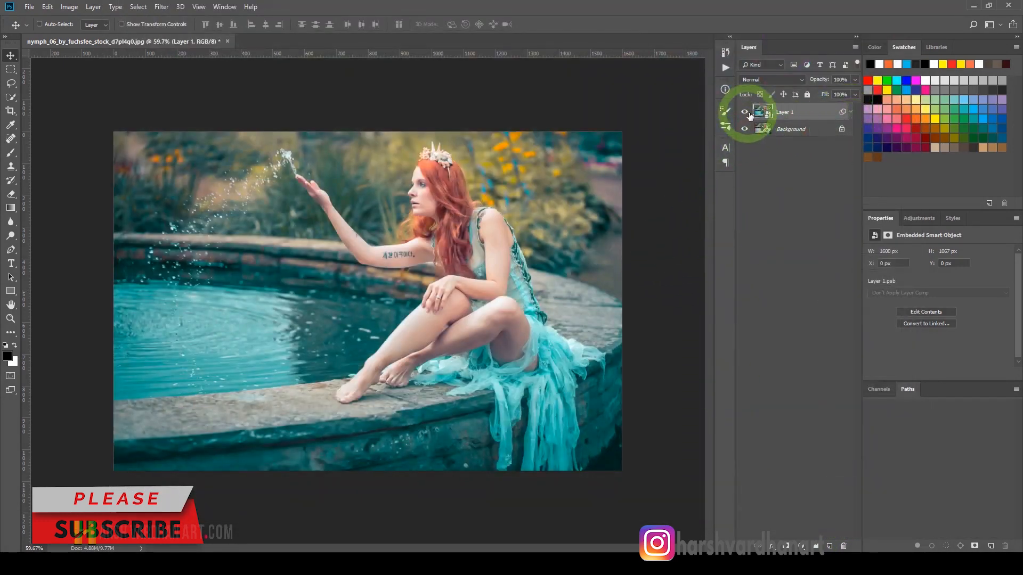
click(745, 112)
click(746, 112)
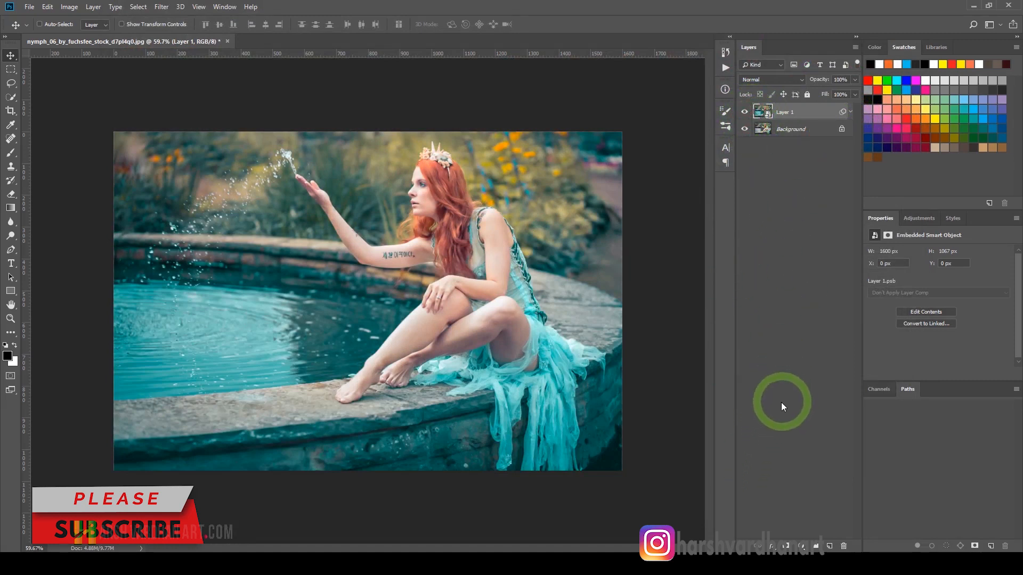
Add a Gradient fill layer above Layer 1 and pick the Foreground to Transparent preset in the Gradient Editor
click(803, 546)
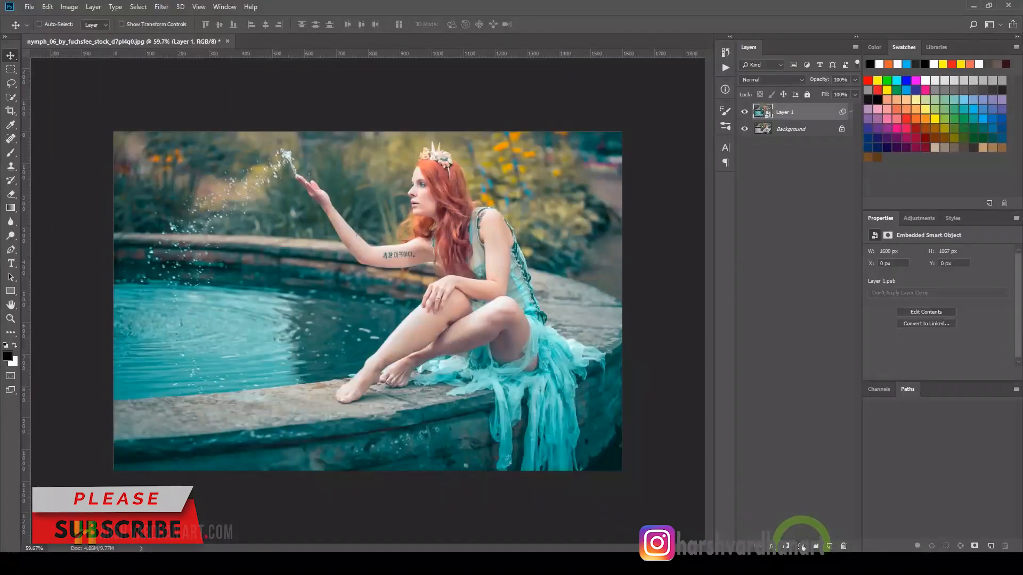
click(803, 546)
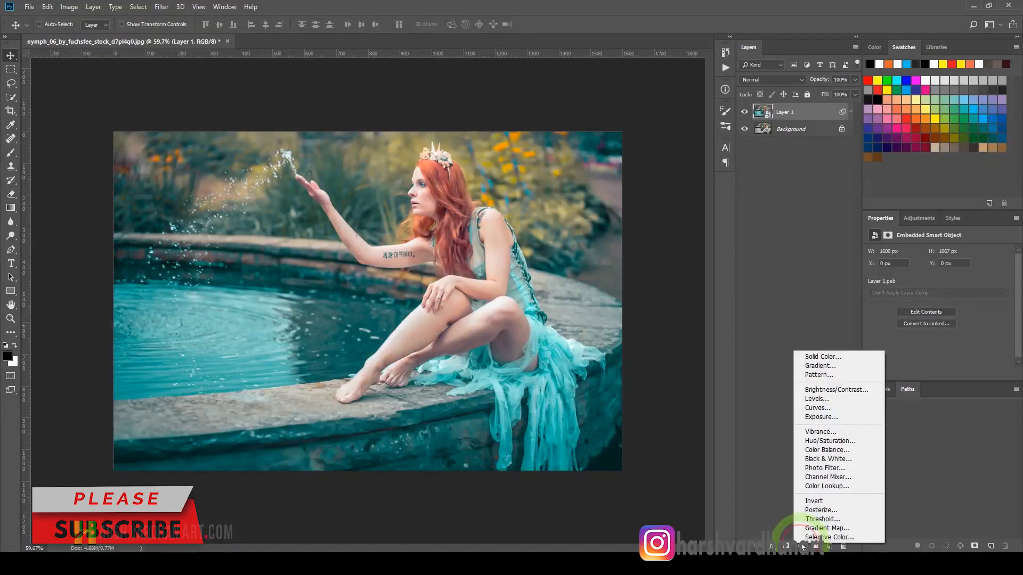
click(824, 369)
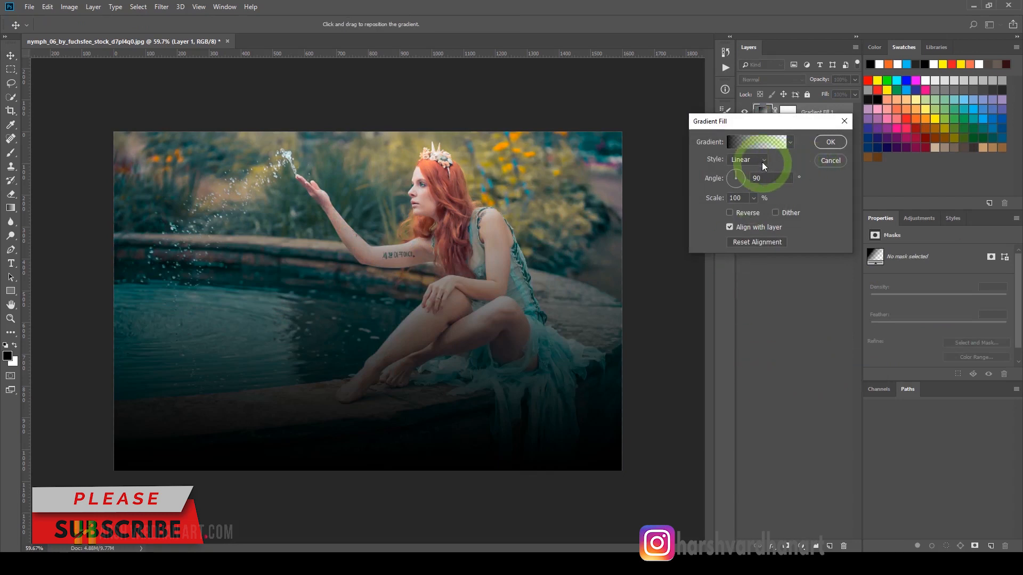
click(745, 141)
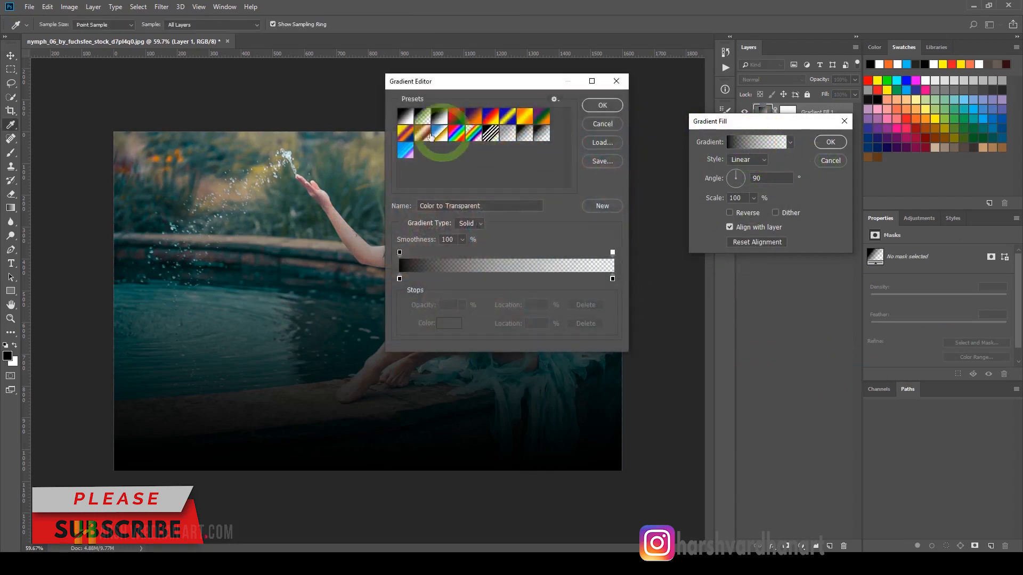
click(426, 120)
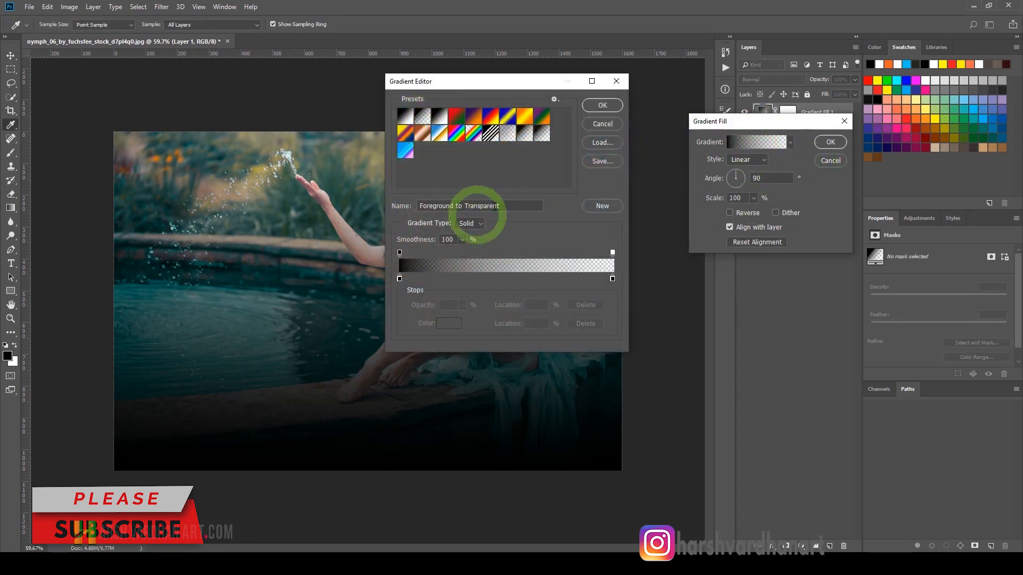
Append the Pastels and Neutral Density gradient sets to the current presets
click(555, 99)
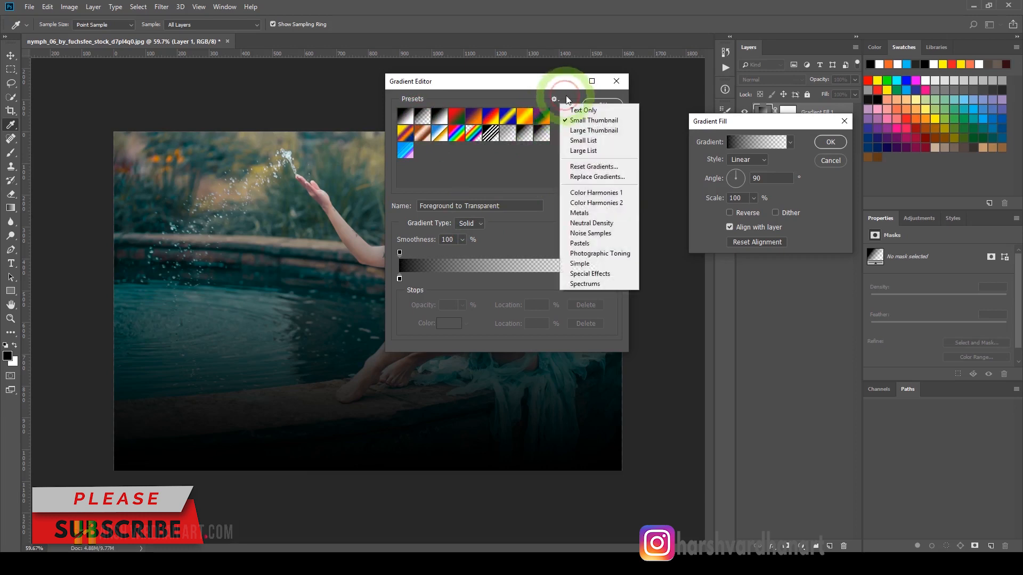
click(591, 244)
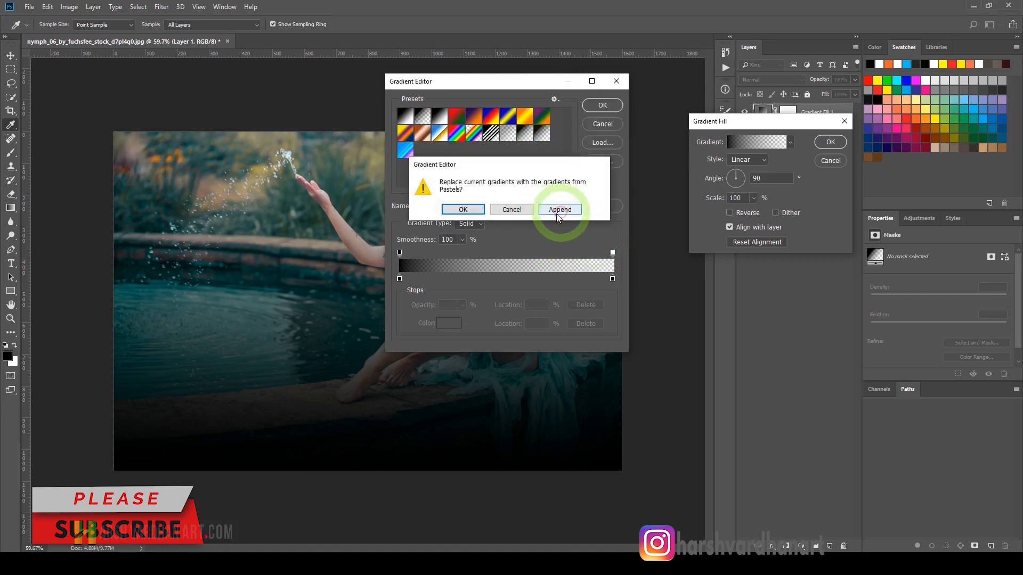
click(566, 206)
click(556, 100)
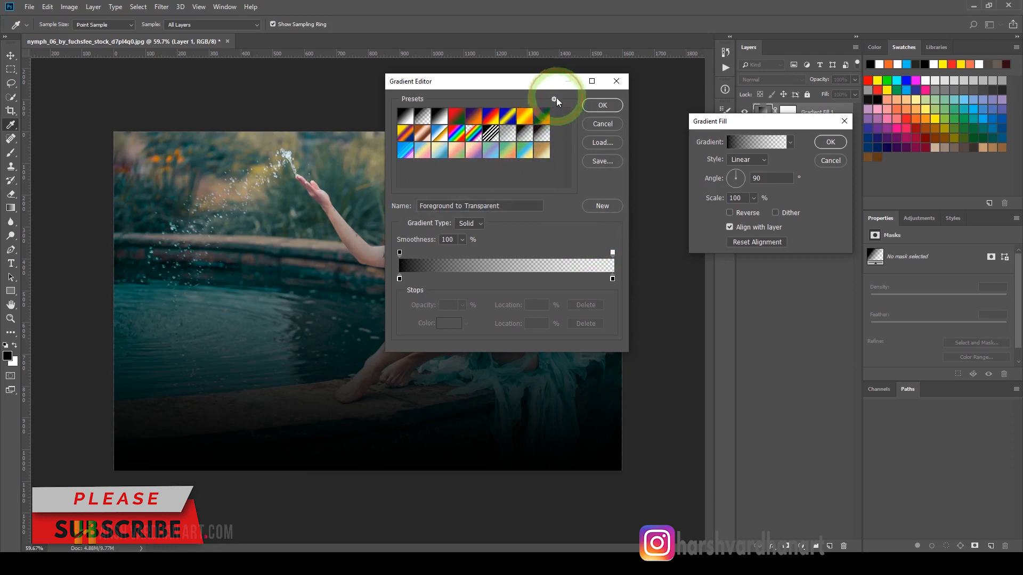
click(555, 99)
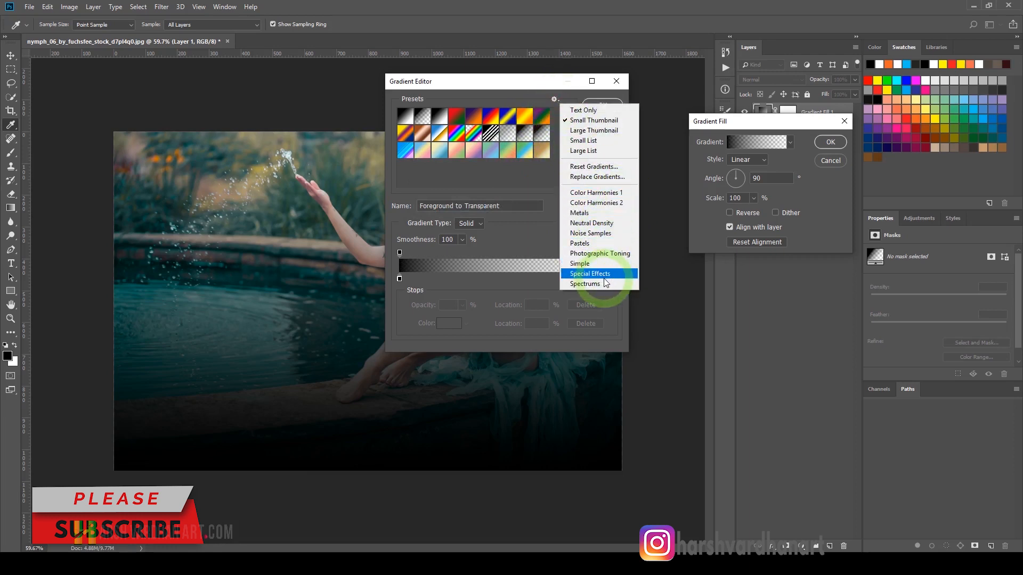
click(606, 223)
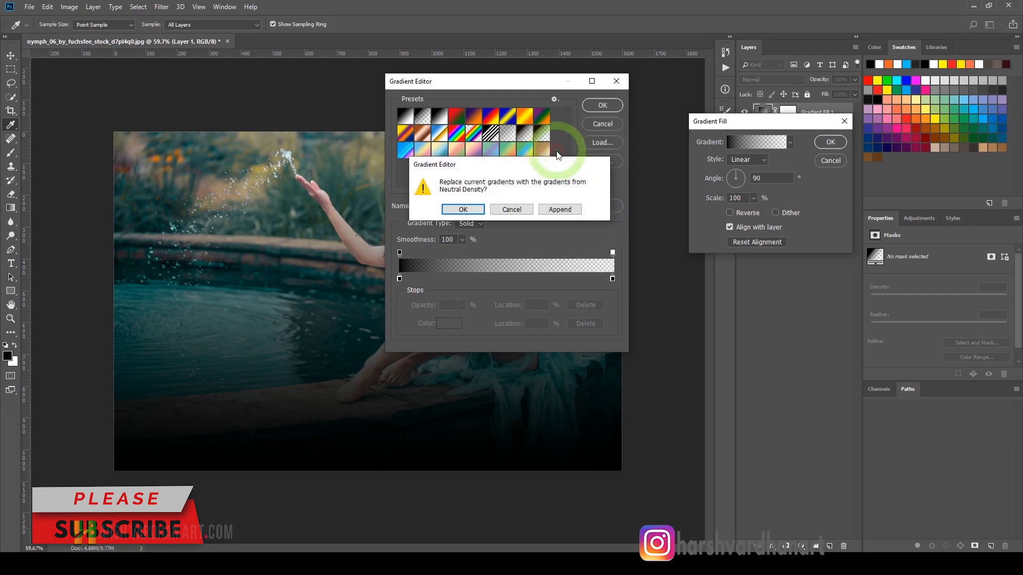
click(563, 208)
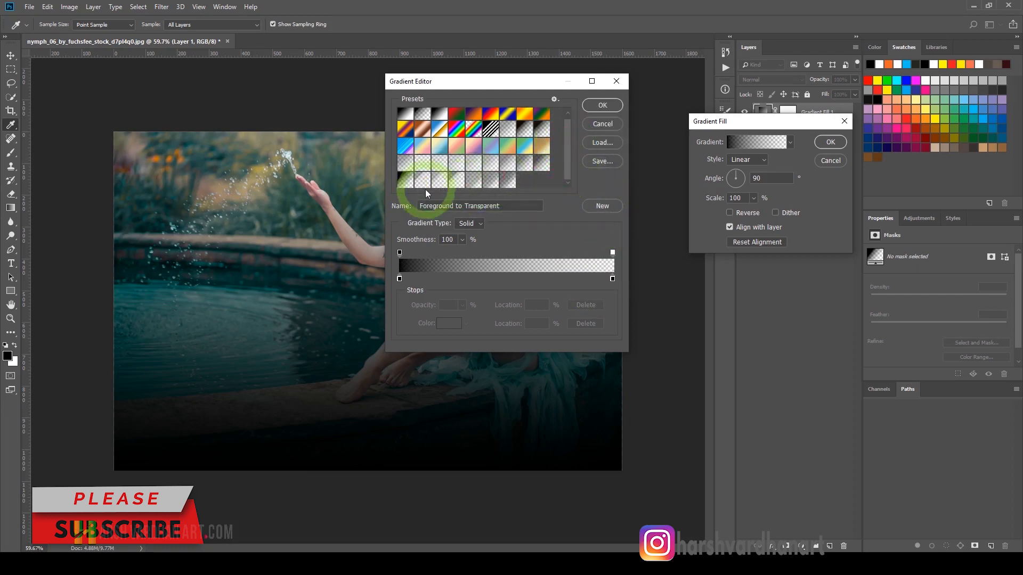
Use the Black To Transparent preset for the gradient and set the fill to a reversed Radial style
click(407, 185)
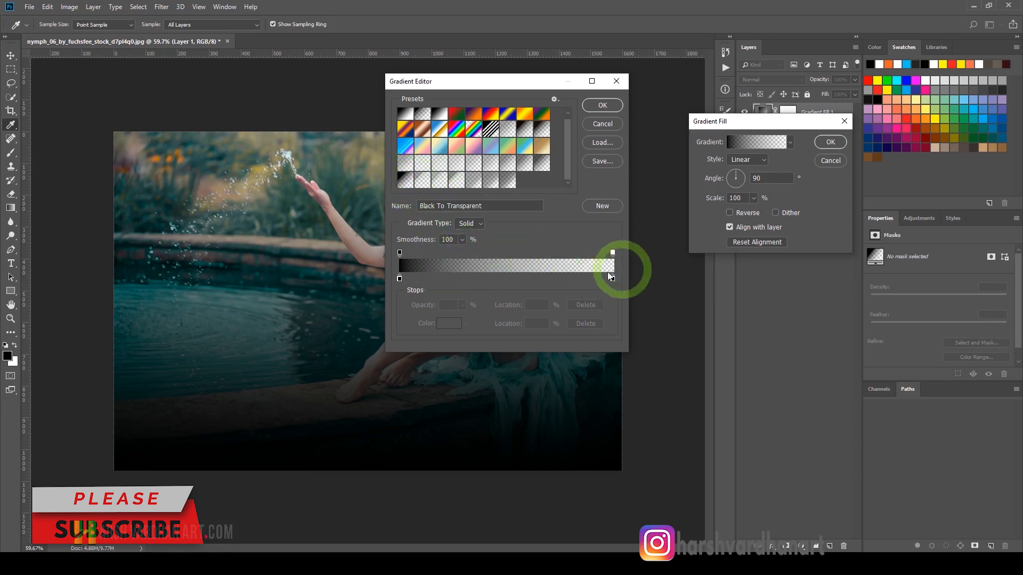
click(582, 110)
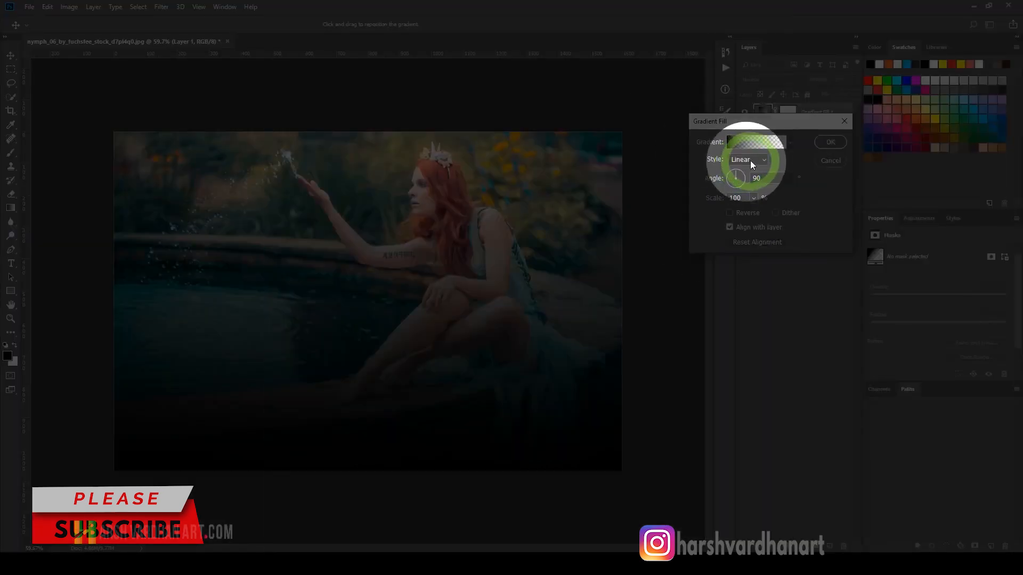
click(751, 161)
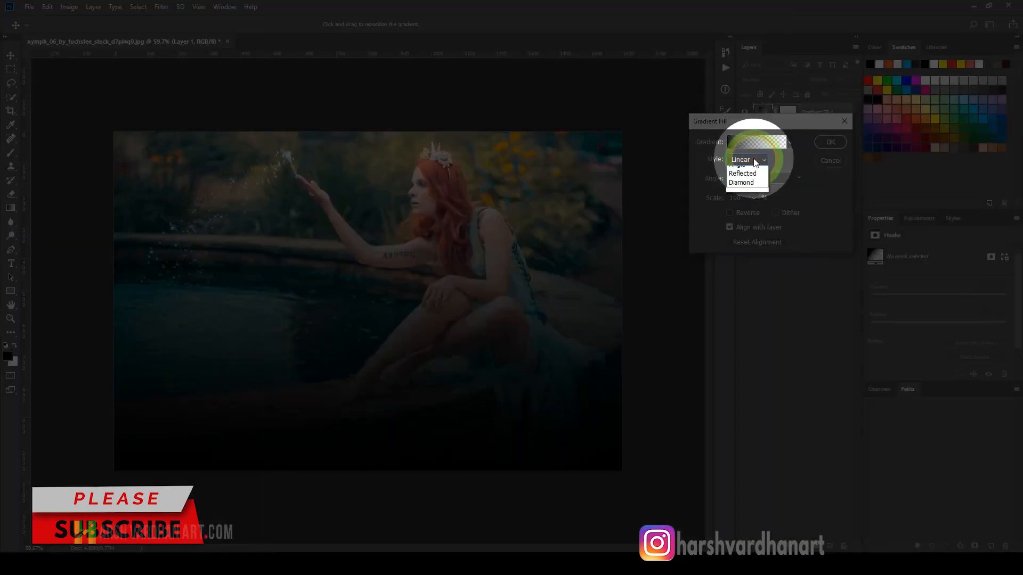
click(749, 181)
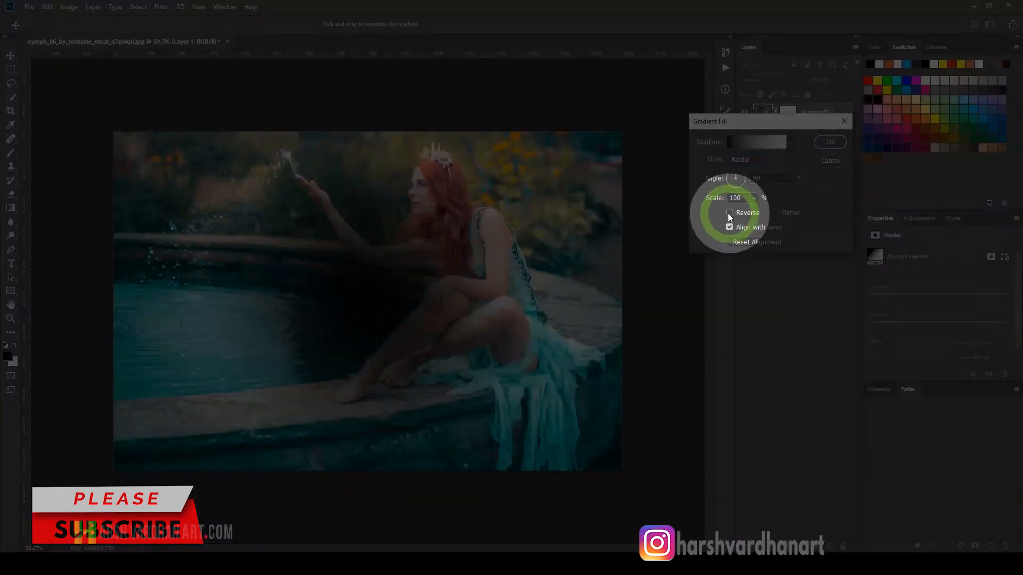
click(729, 213)
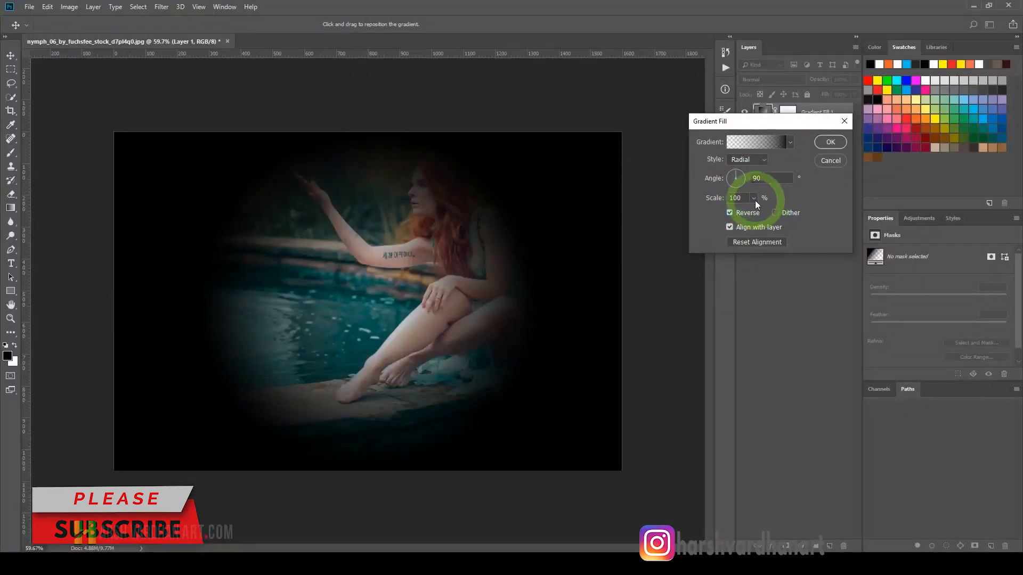
Reposition the radial gradient's clear center over the woman's upper body and set its scale to 330%
drag(427, 288, 428, 236)
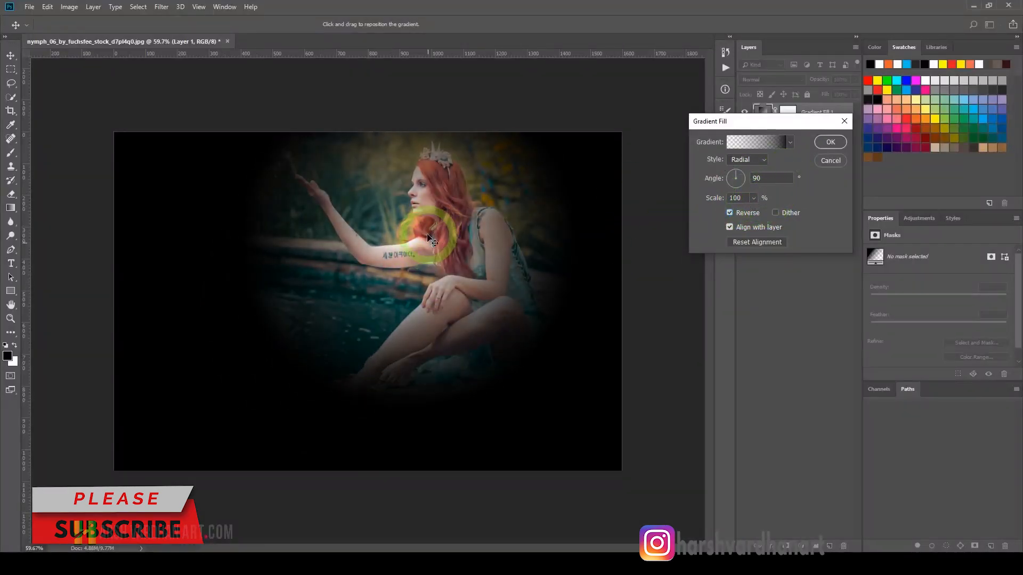
click(753, 198)
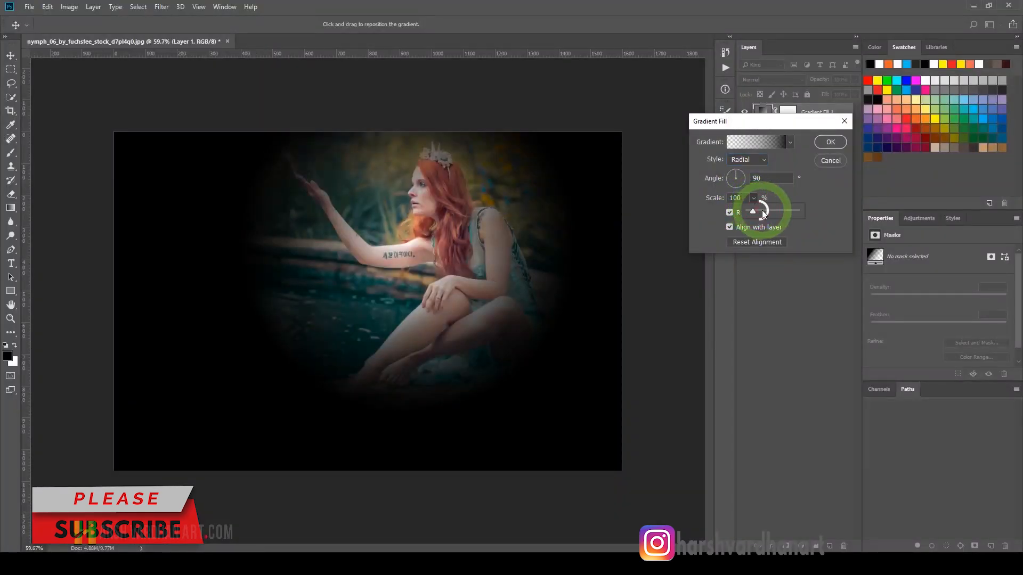
drag(766, 210, 766, 210)
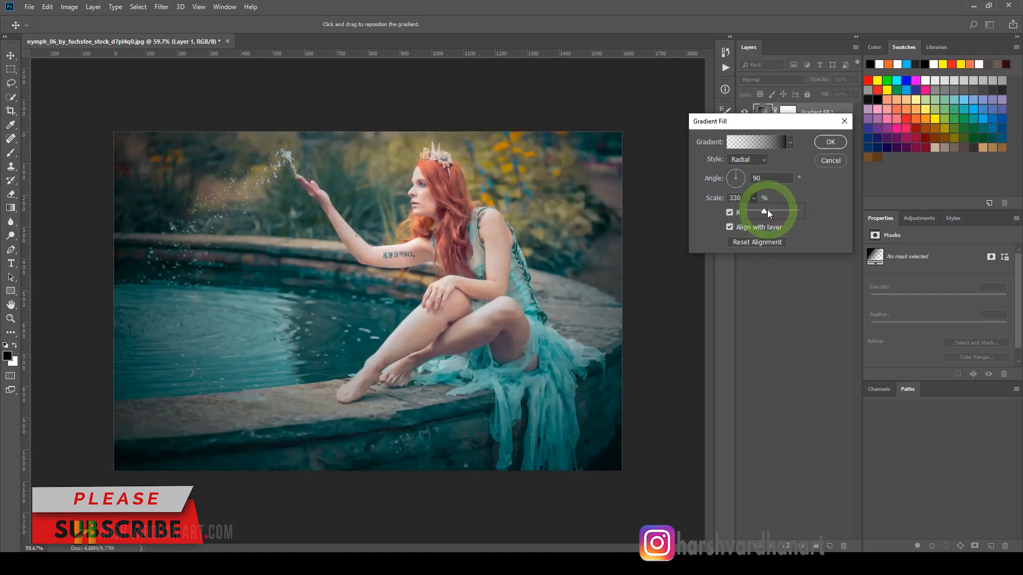
click(830, 142)
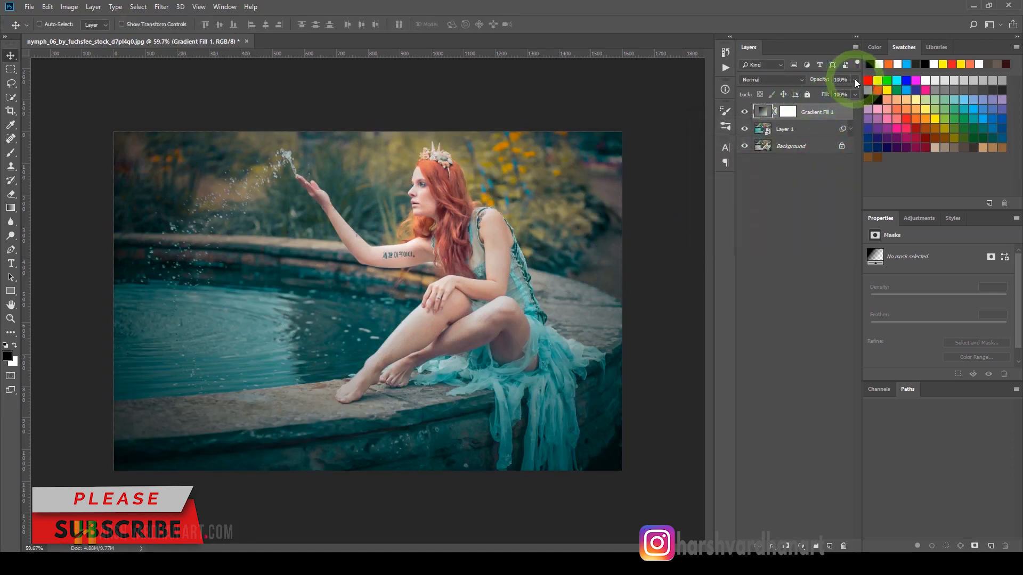
Lower the gradient fill layer's opacity to 67%
click(854, 79)
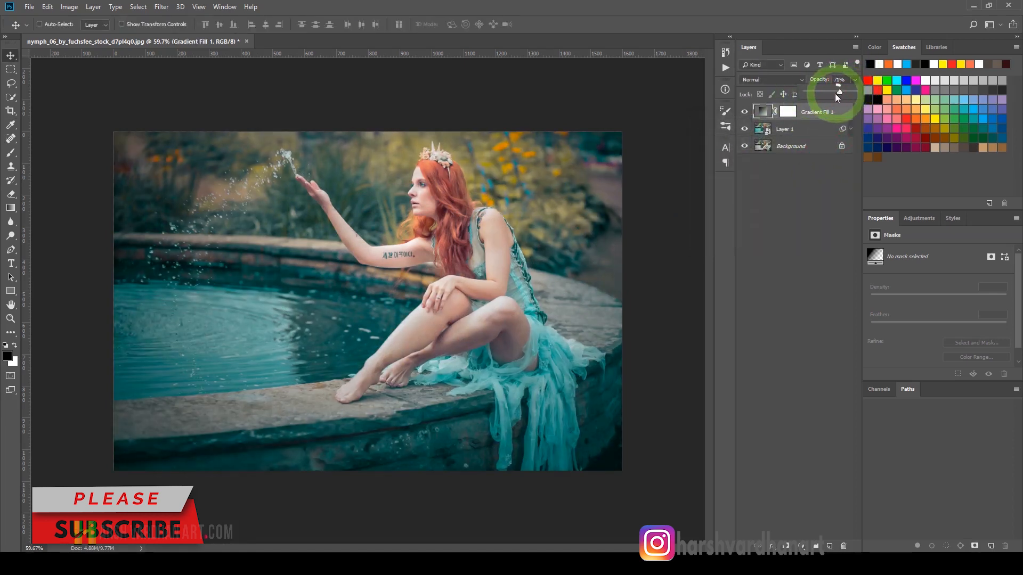
click(789, 111)
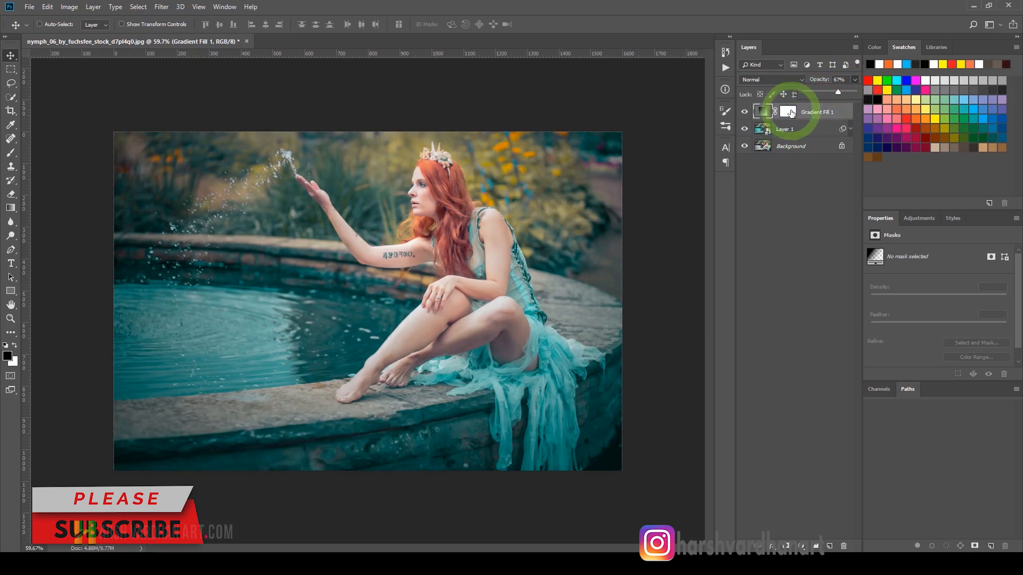
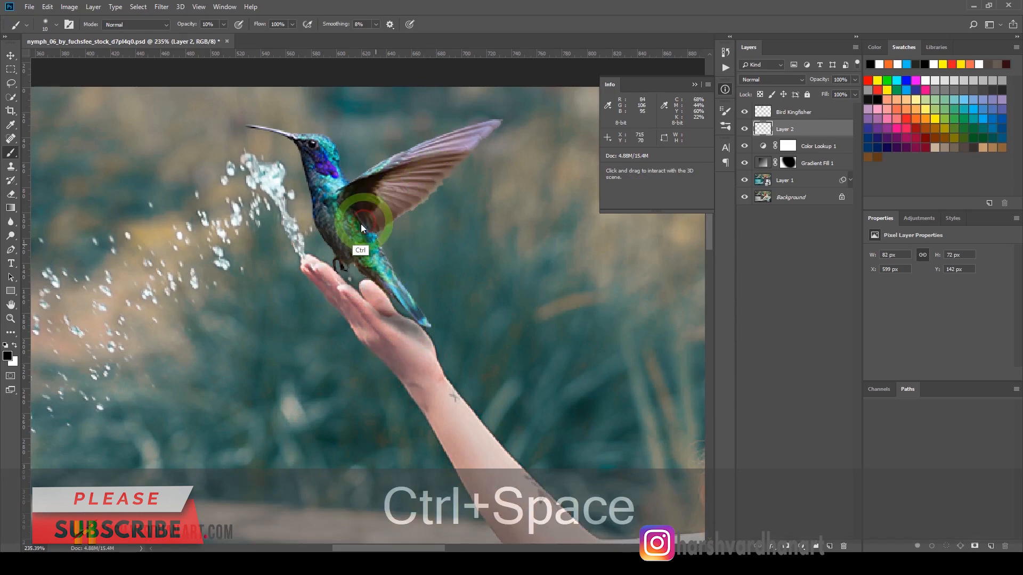
Lower the opacity of Layer 2, the shading beneath the bird on the hand, to 55% and compare it hidden and shown
key(ctrl+0)
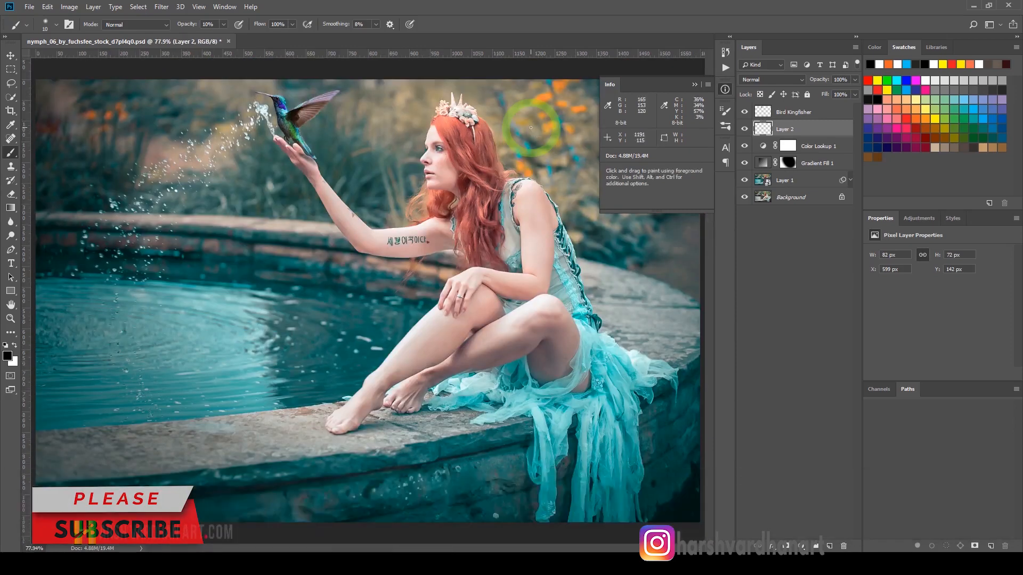
key(ctrl+space)
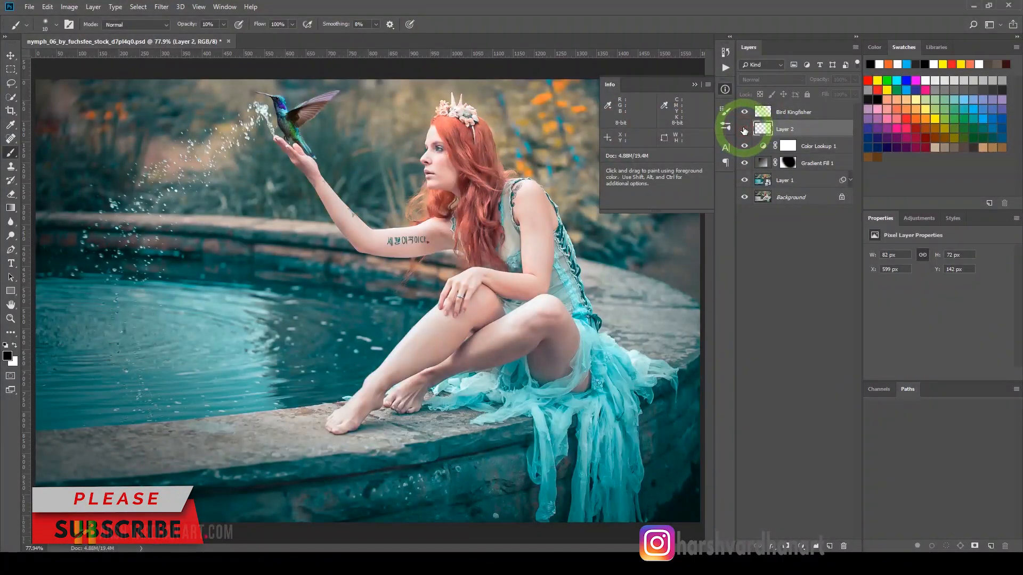
key(ctrl+space)
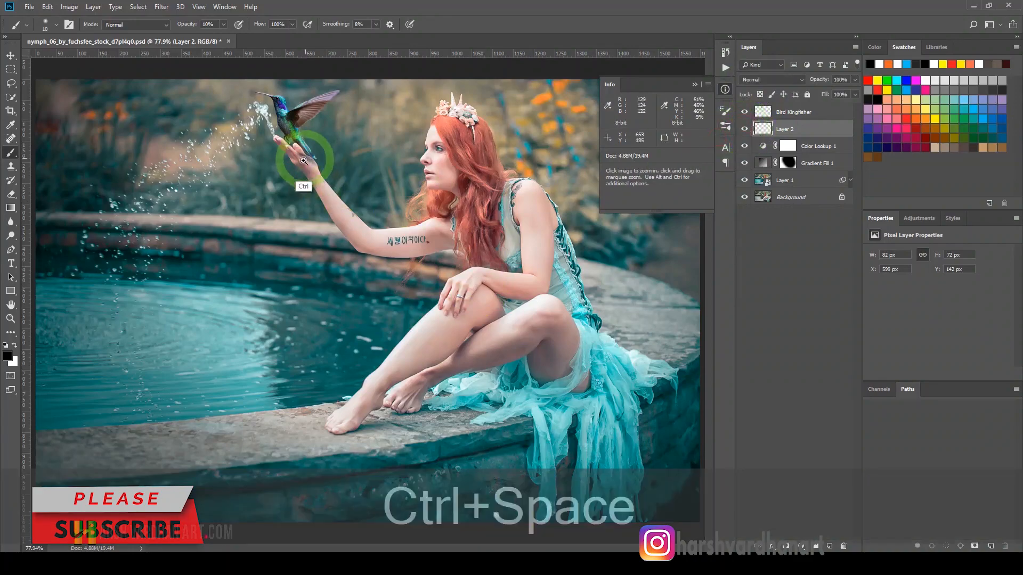
drag(292, 159, 330, 198)
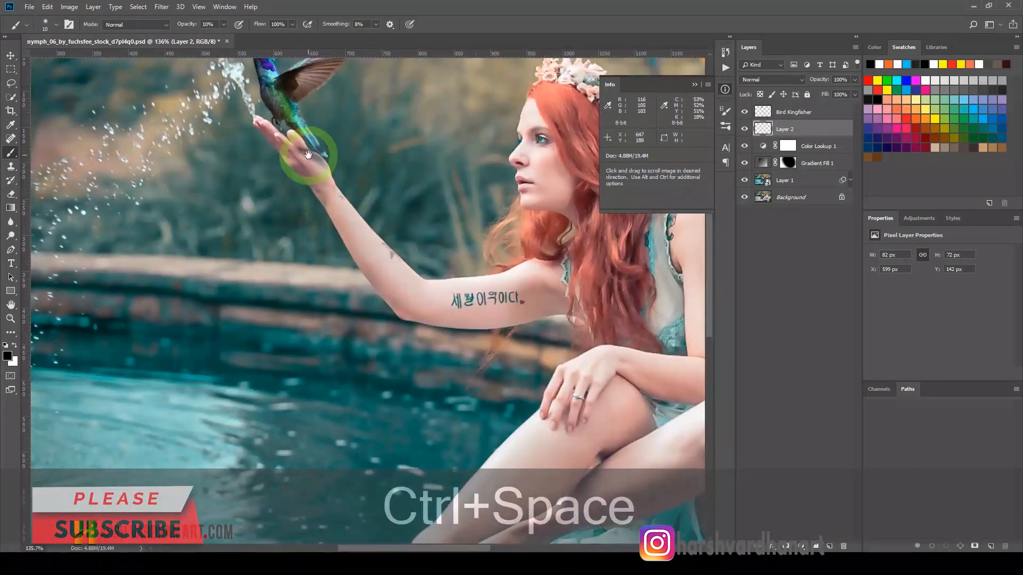
drag(389, 144, 401, 218)
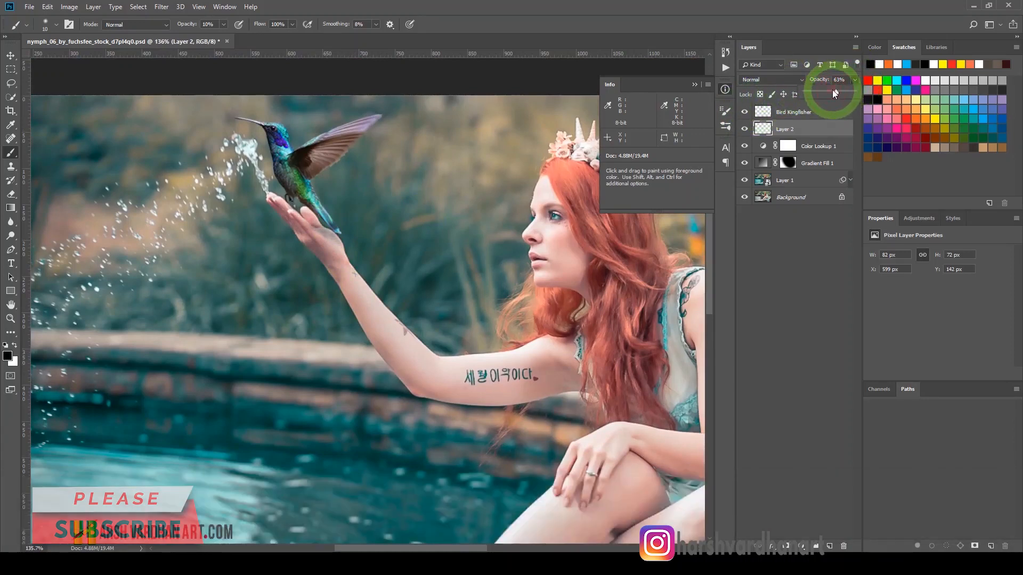
drag(833, 94, 831, 91)
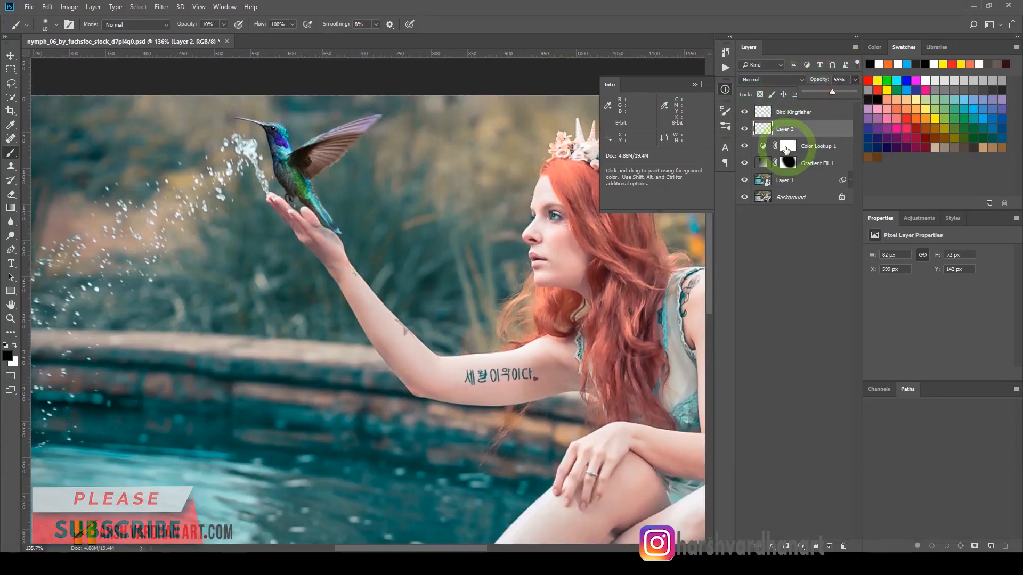
click(744, 128)
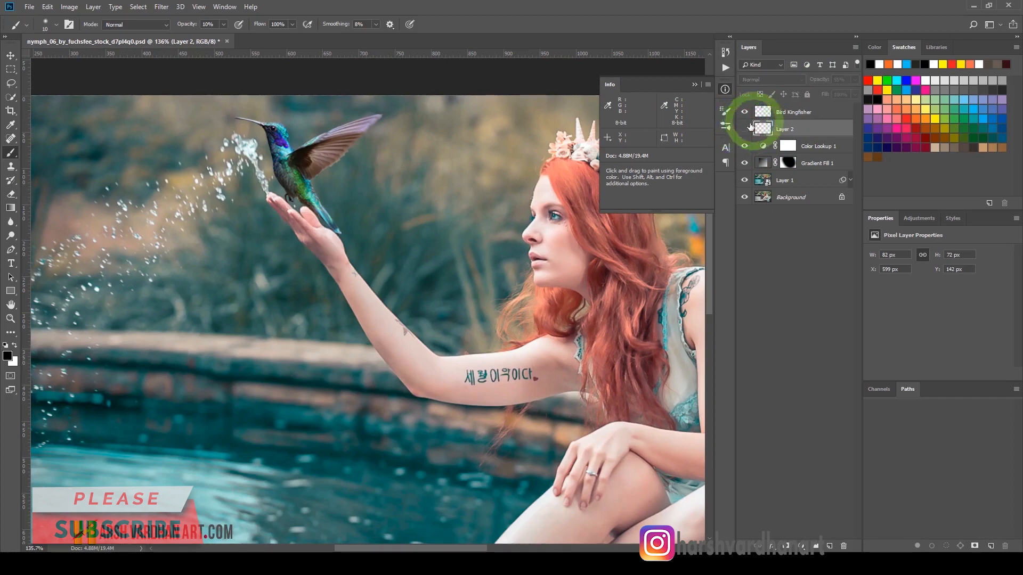
Collapse the Info panel and save the document
key(ctrl+space)
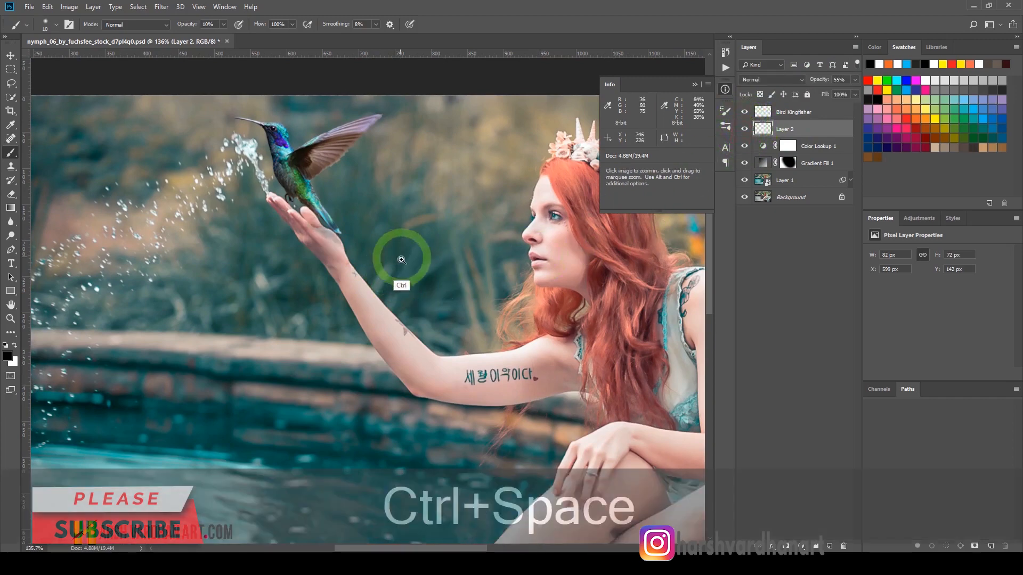
drag(399, 258, 318, 298)
drag(439, 274, 532, 260)
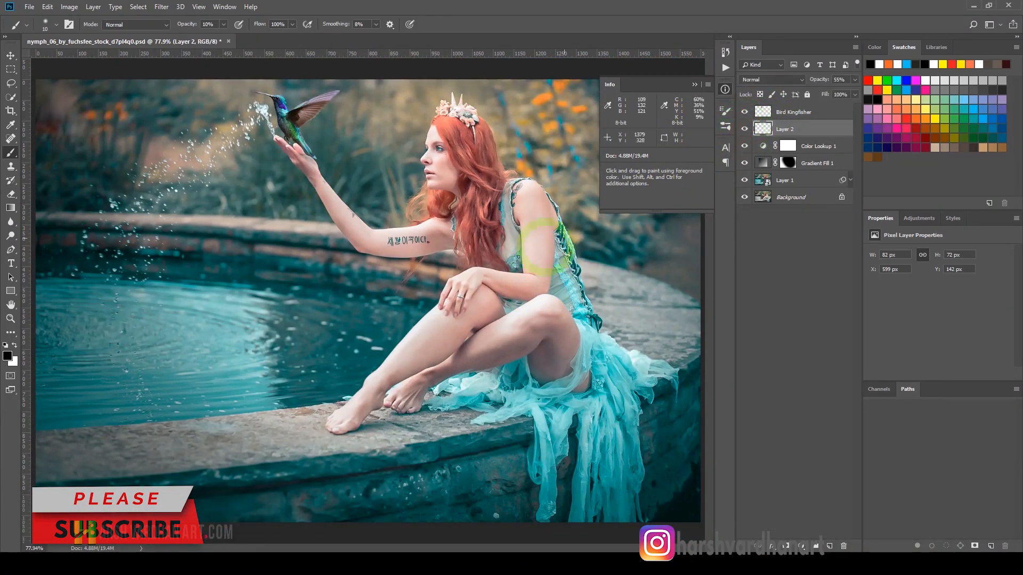
key(ctrl+space)
mouse_move(479, 228)
mouse_down()
mouse_move(465, 239)
mouse_move(473, 224)
mouse_up()
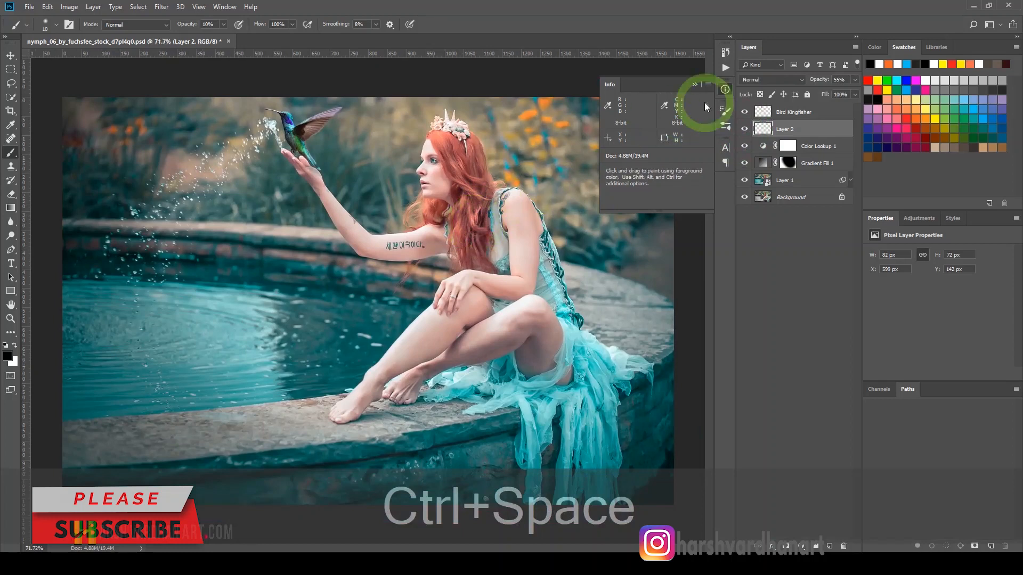
click(731, 89)
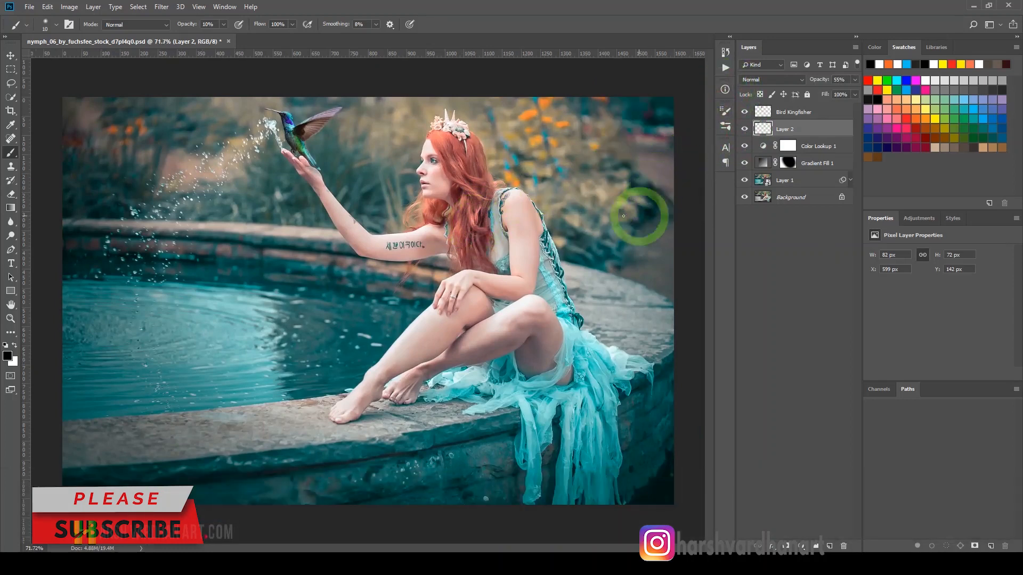
key(ctrl)
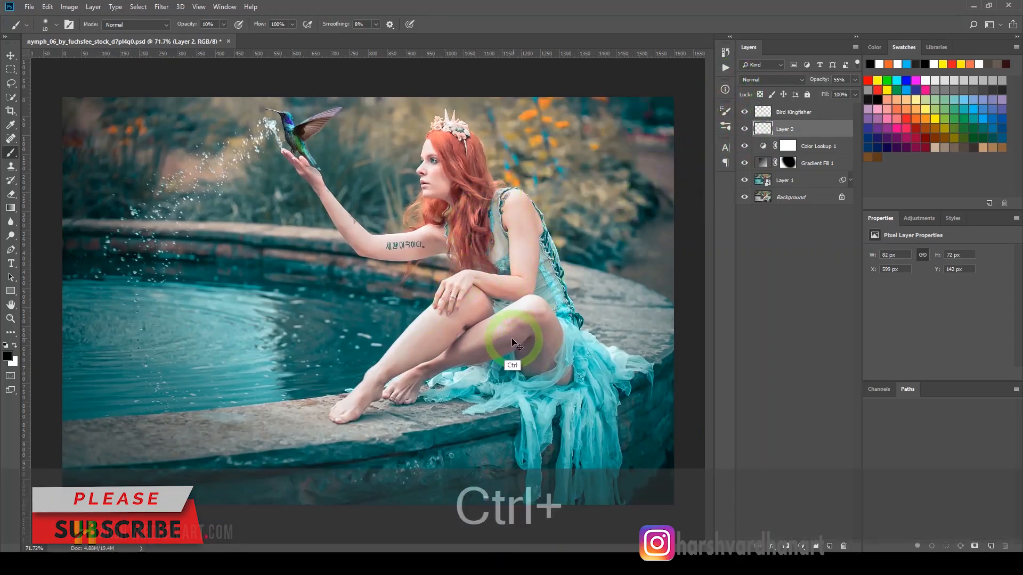
key(ctrl+s)
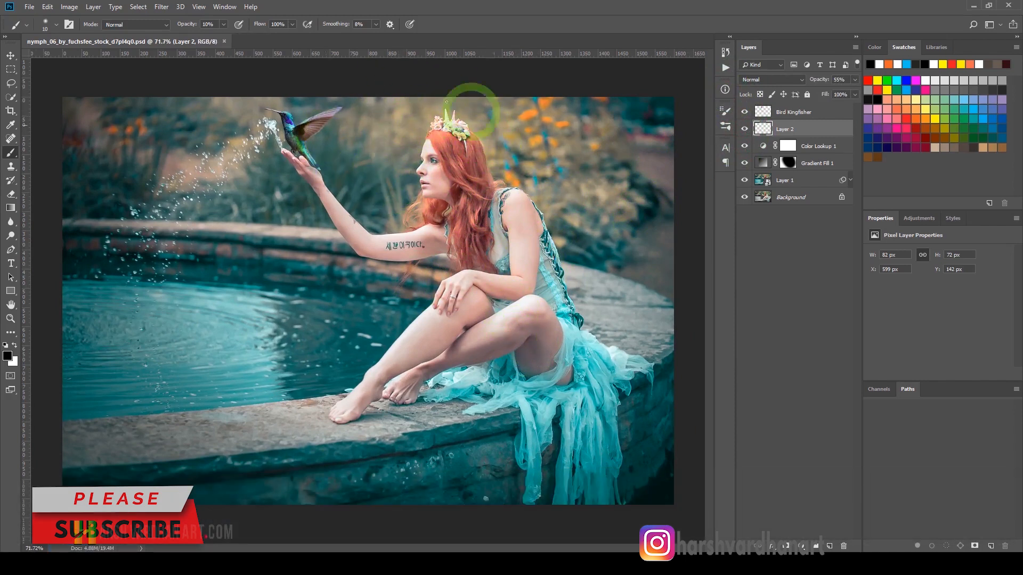
Add a layer above Bird Kingfisher and paint one soft orange dab beside the bird with an 80 px brush at 100% opacity
click(808, 113)
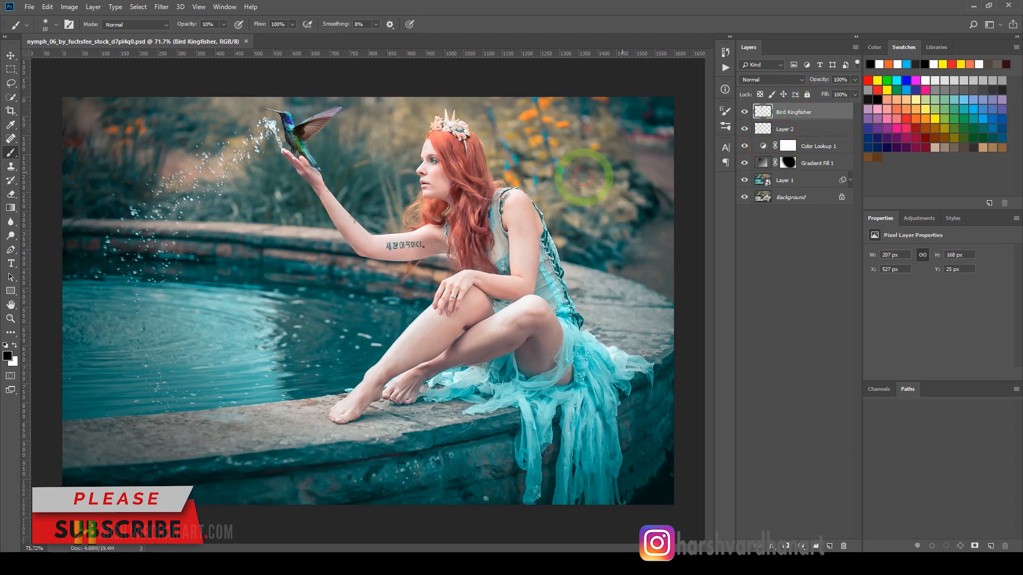
click(830, 545)
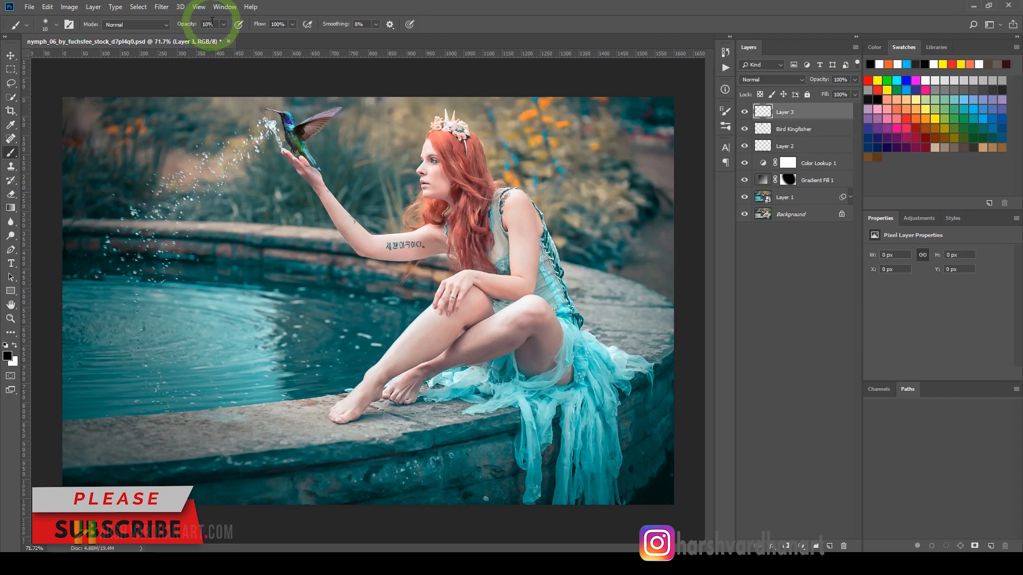
key(0)
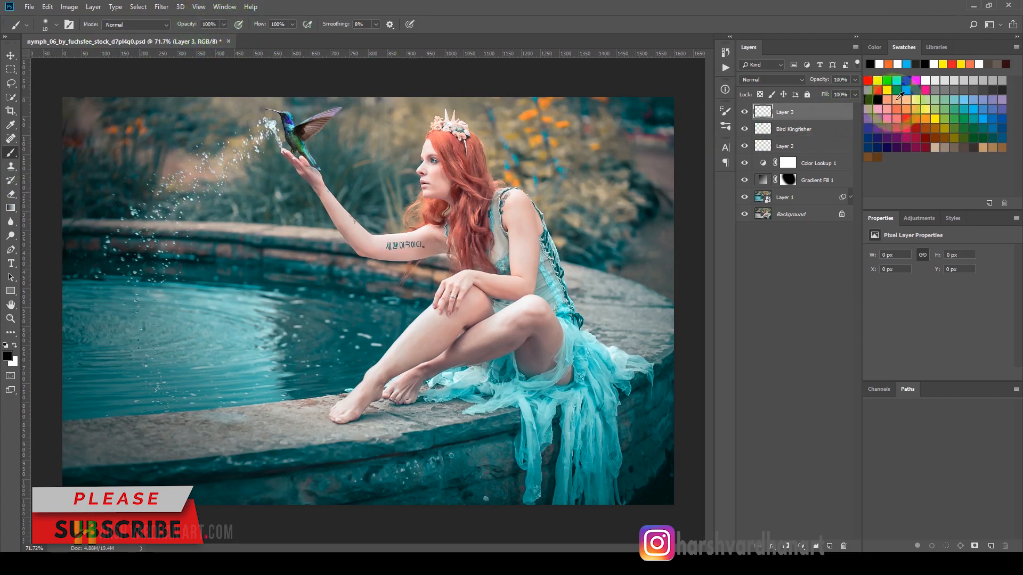
click(900, 106)
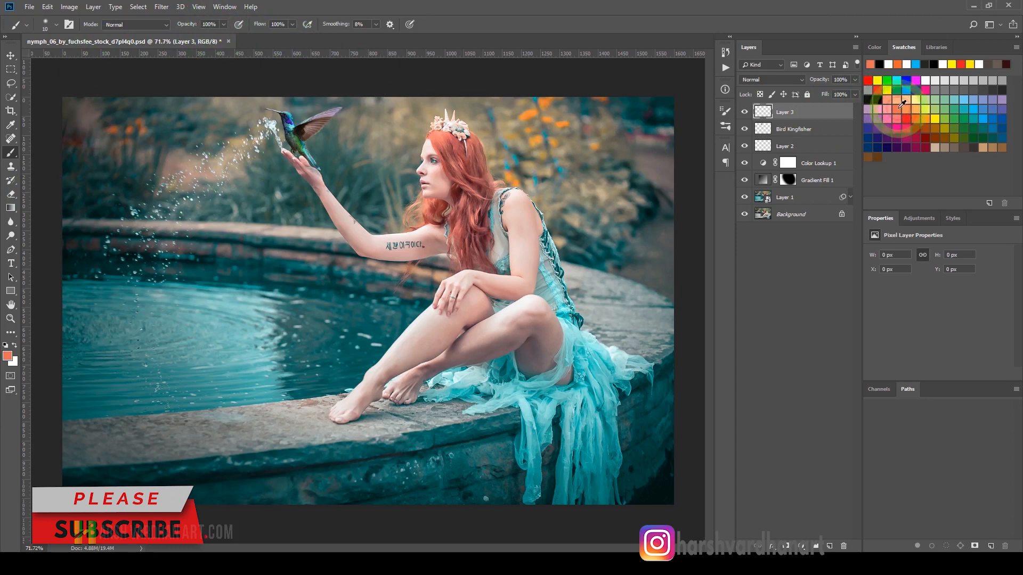
drag(340, 143, 324, 147)
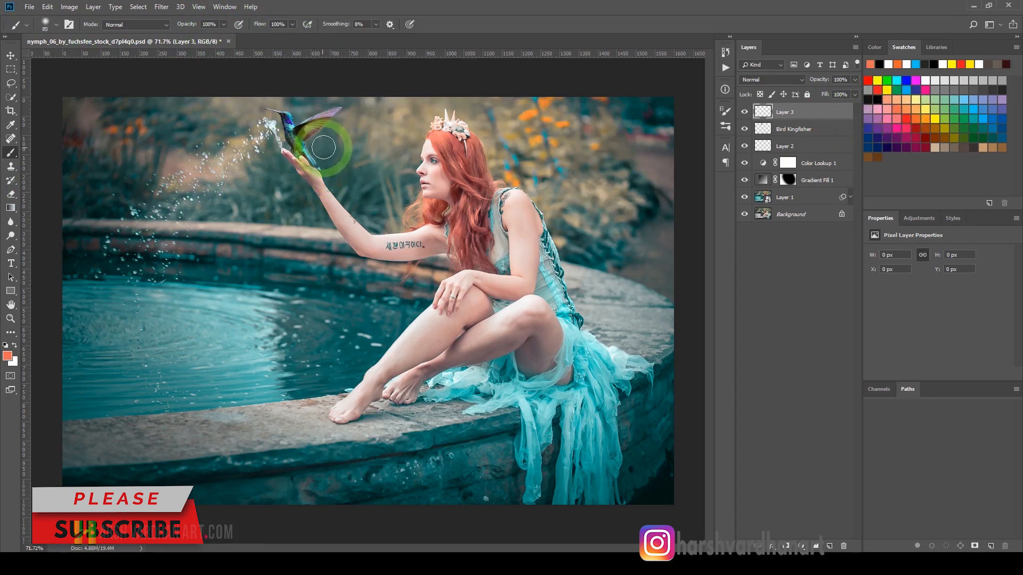
click(338, 157)
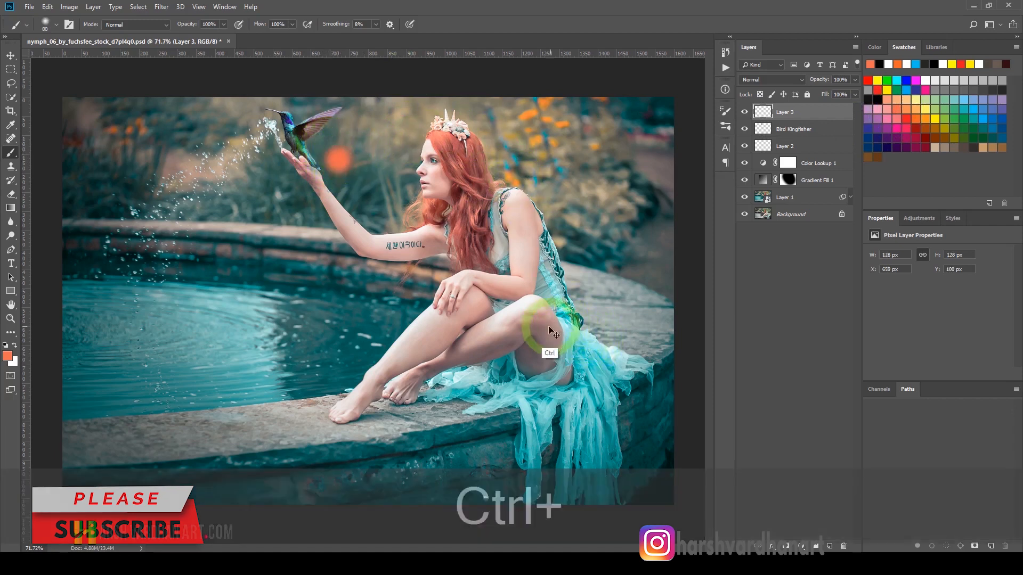
Scale the orange dab proportionally about its center to about 678%
key(ctrl+t)
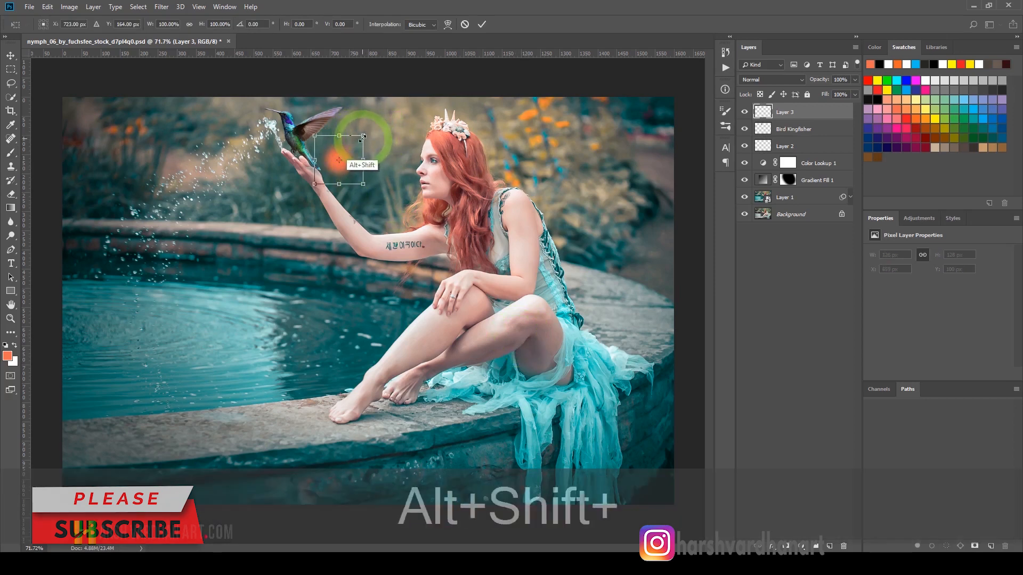
mouse_move(363, 137)
mouse_down()
mouse_move(400, 106)
mouse_move(566, 42)
mouse_up()
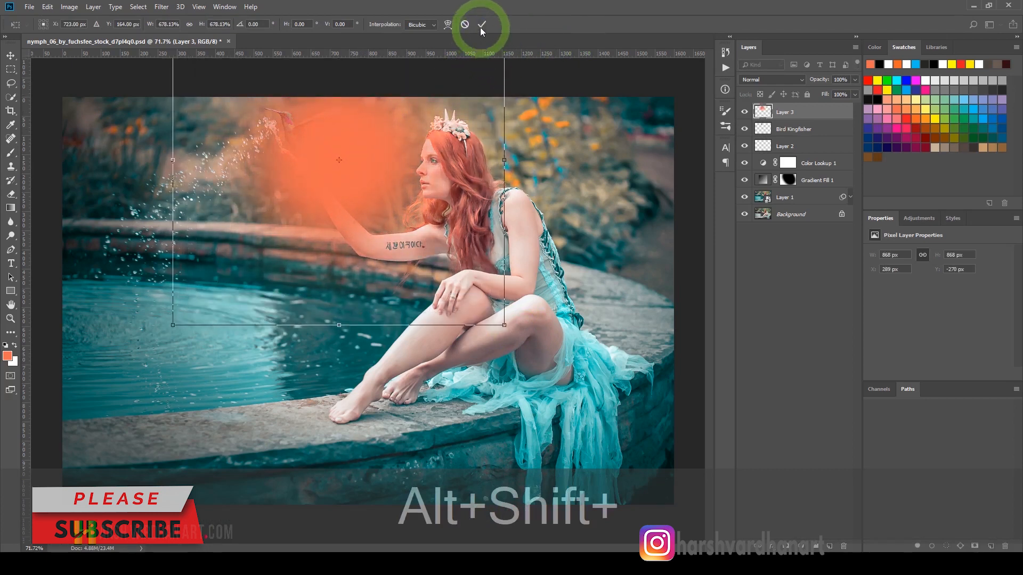
click(482, 25)
key(b)
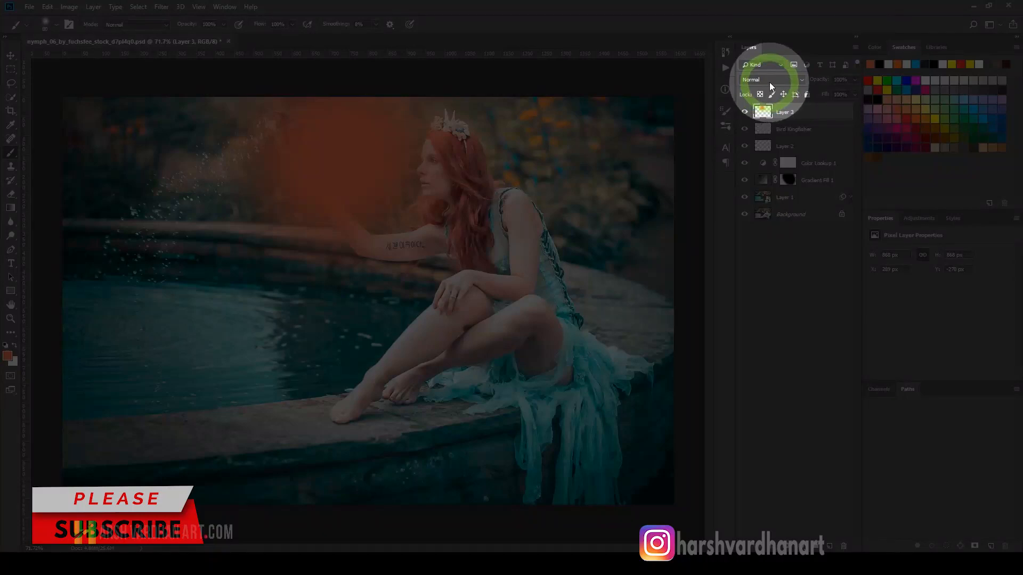
Set the orange glow layer to Linear Dodge (Add) and move the glow up toward the image's upper edge
click(771, 80)
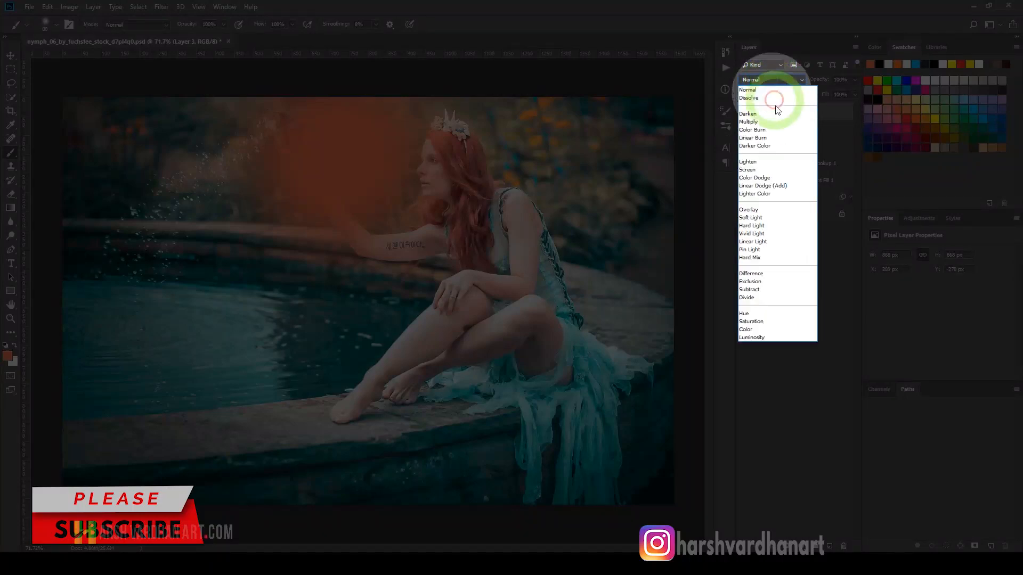
click(770, 186)
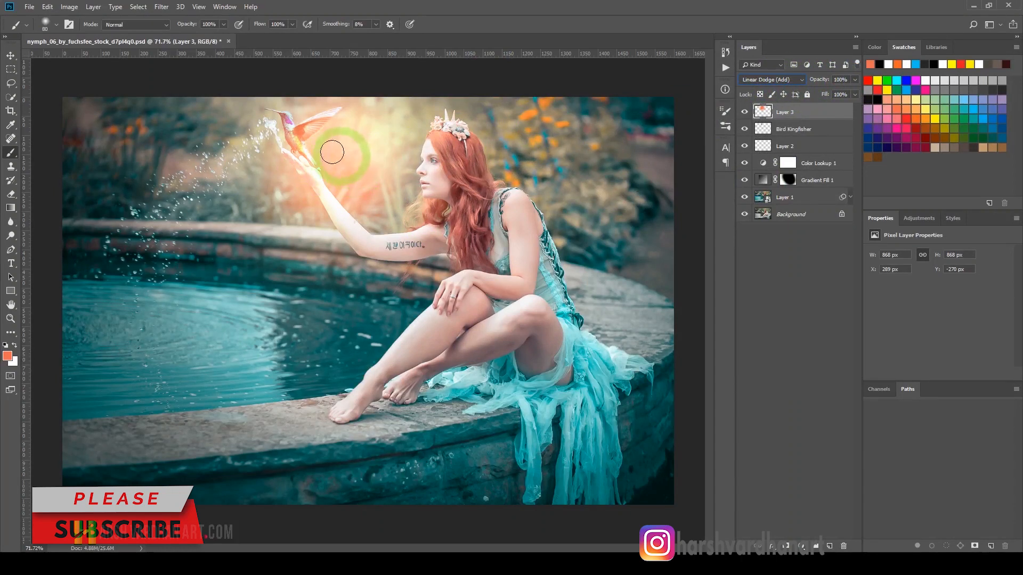
click(10, 59)
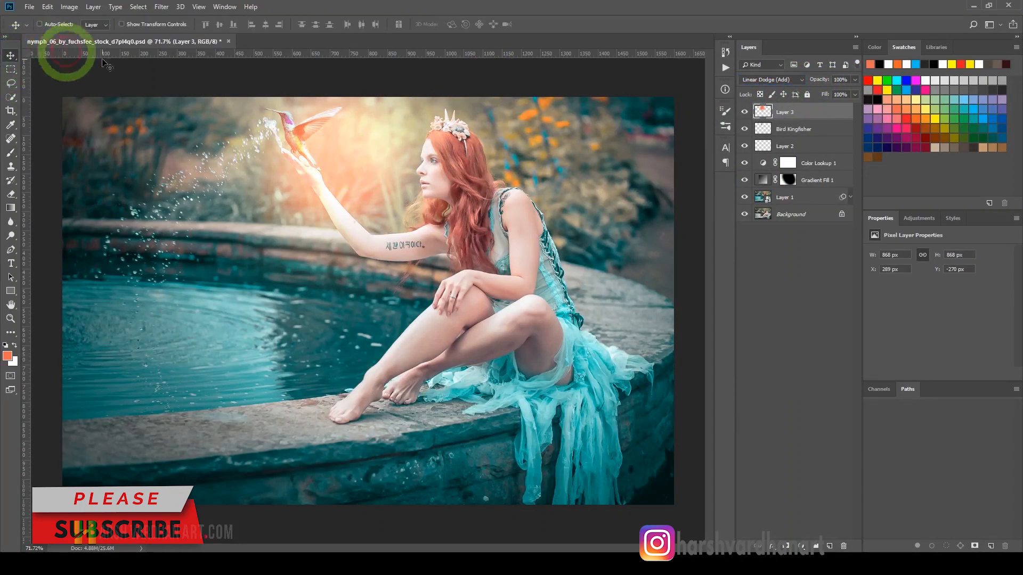
drag(342, 163, 351, 117)
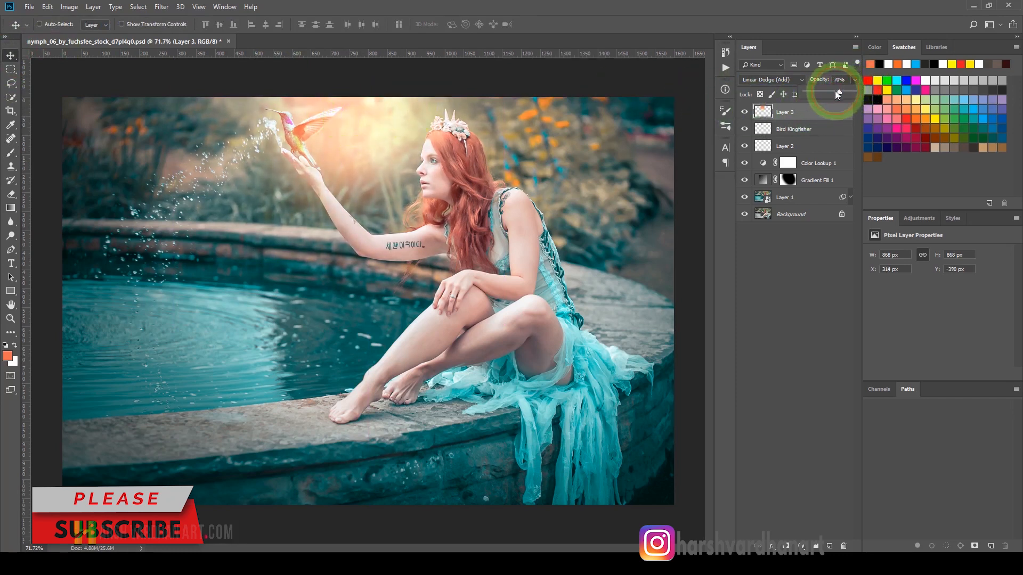
Reduce the glow layer's opacity to 70%, compare it hidden and shown, and save the document
drag(837, 94, 838, 92)
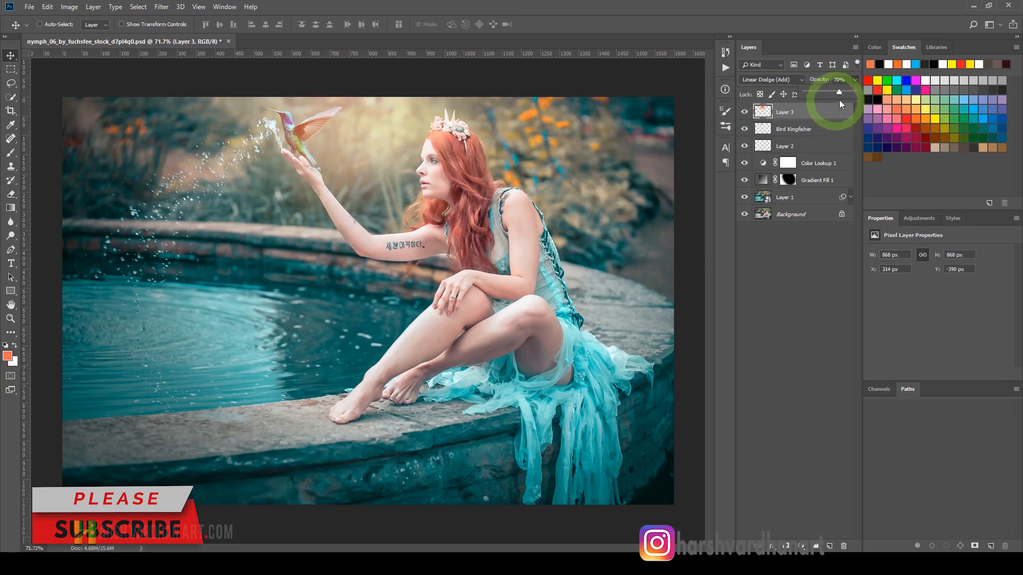
click(744, 111)
click(744, 112)
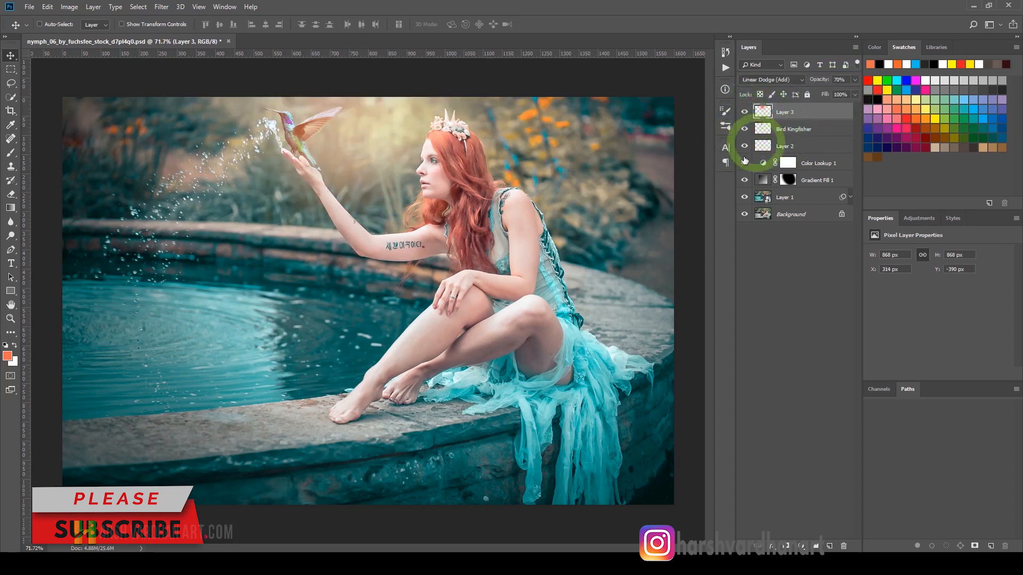
click(773, 300)
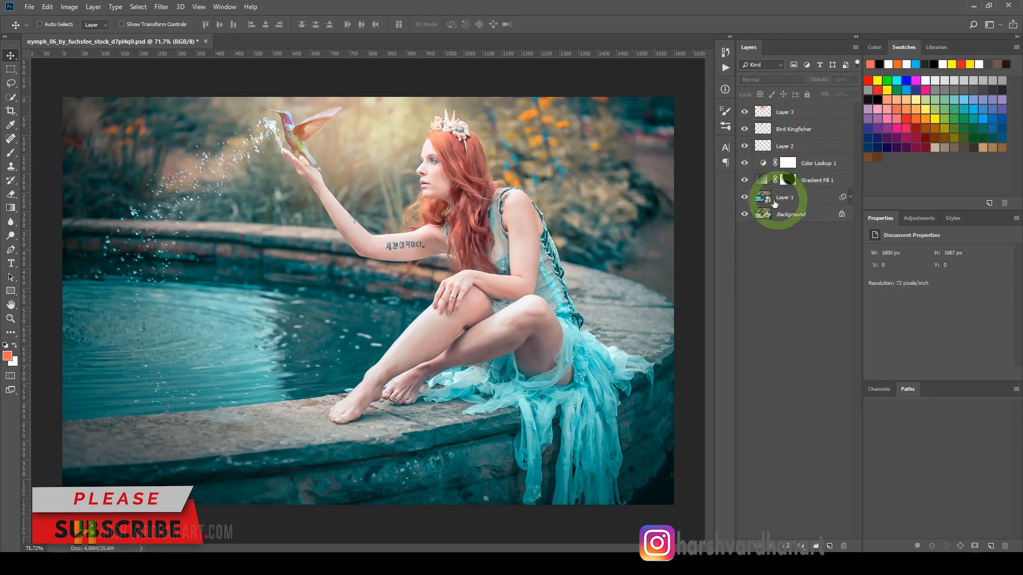
key(ctrl+s)
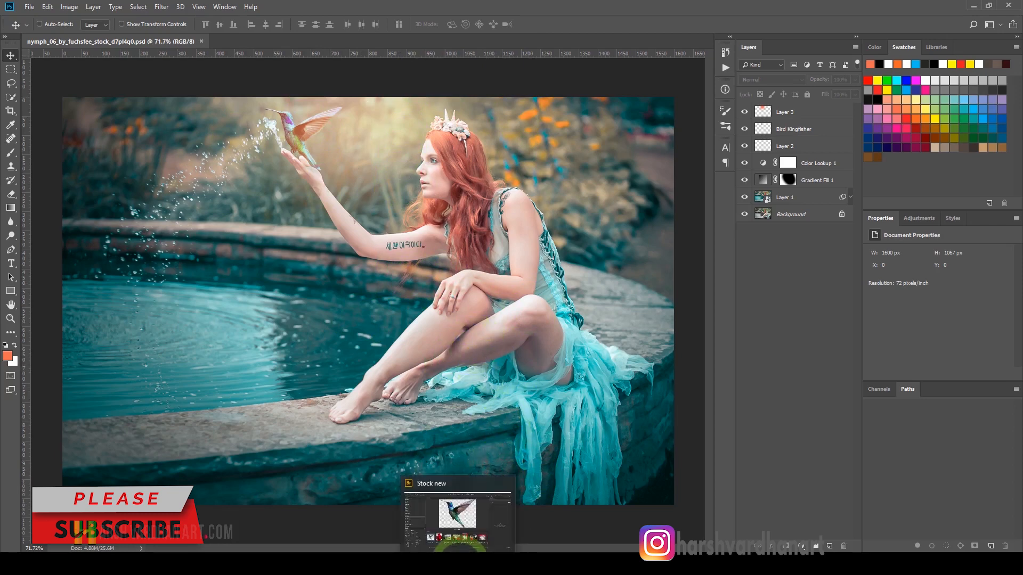
Switch to Adobe Bridge, search the Stock new folder for "parti", and place the Particles Overlay image into the portrait document
click(460, 552)
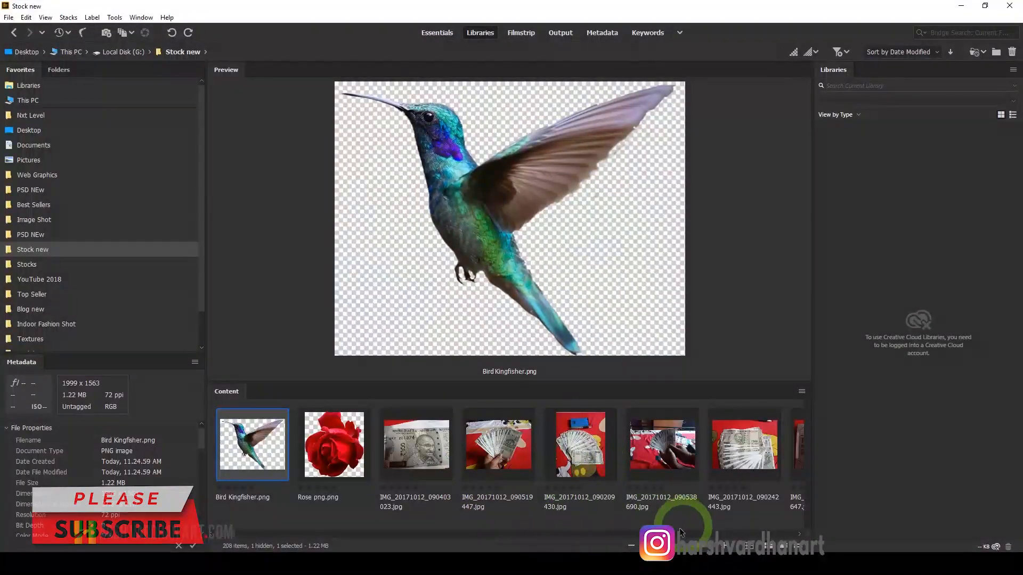
drag(229, 533, 433, 529)
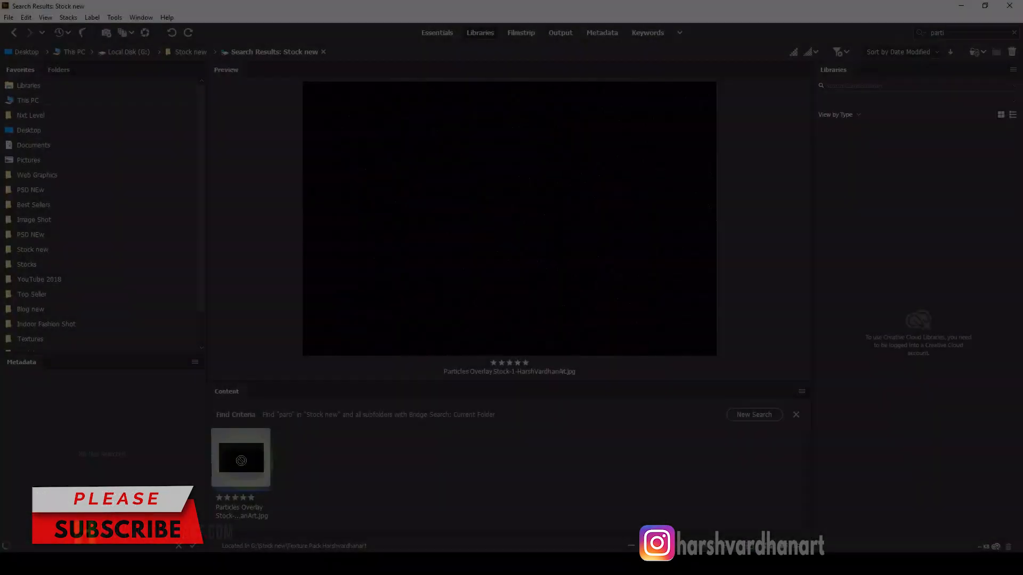
drag(242, 460, 354, 219)
key(alt+Tab)
Scale the particles overlay proportionally about its center to about 143% and set its blending mode to Screen
drag(393, 142, 392, 147)
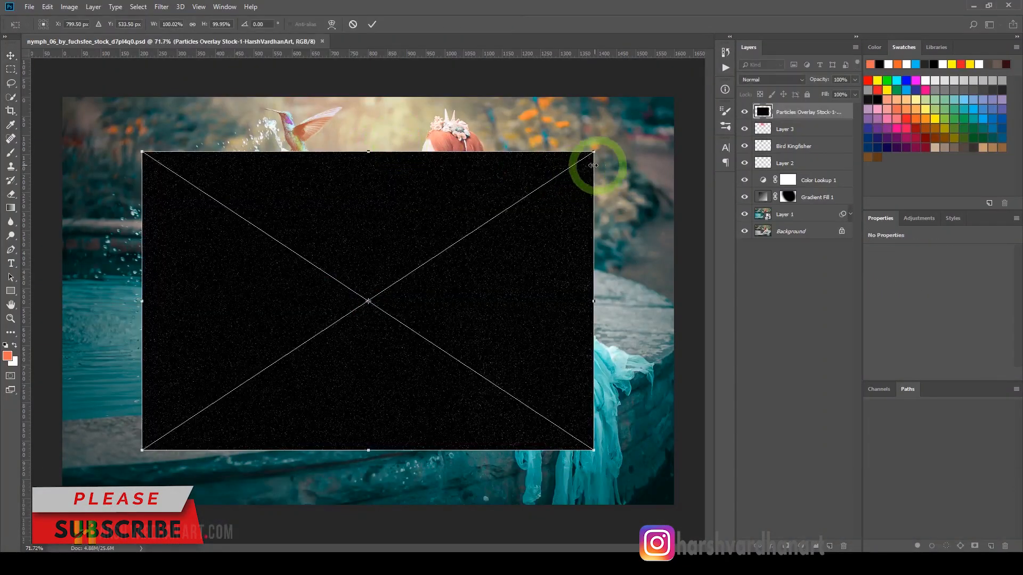
drag(641, 117, 367, 303)
drag(593, 152, 684, 103)
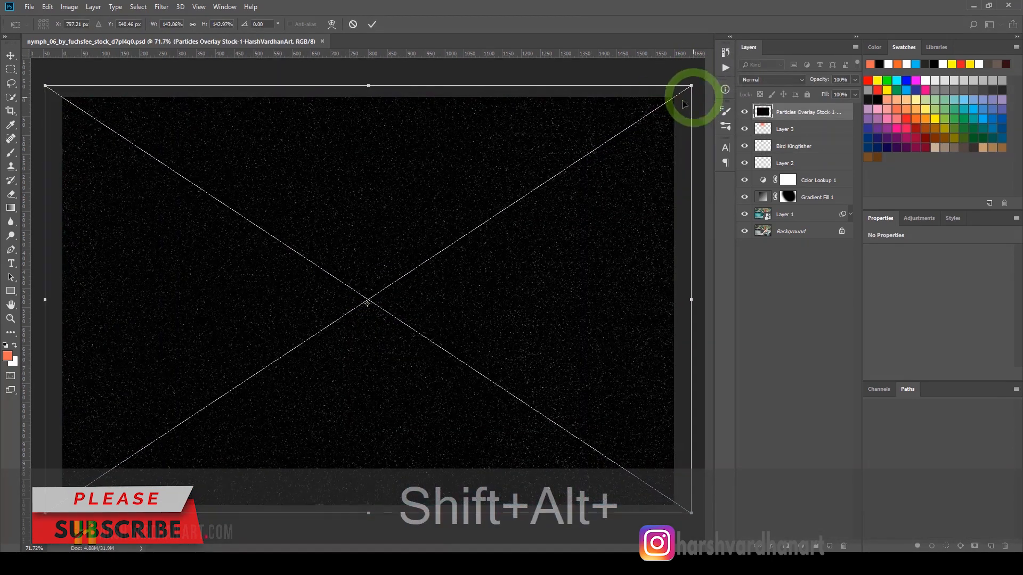
key(Return)
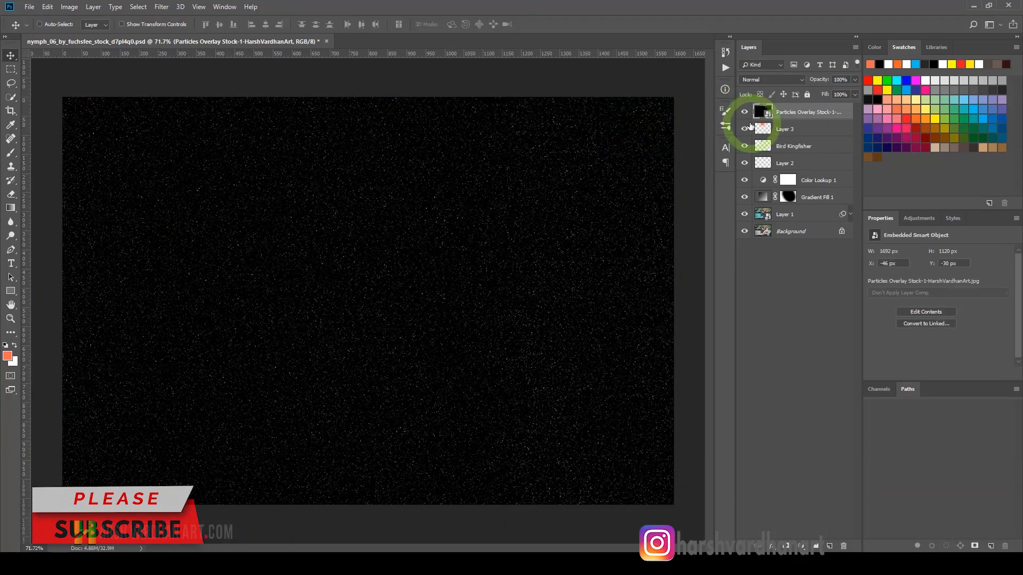
click(779, 80)
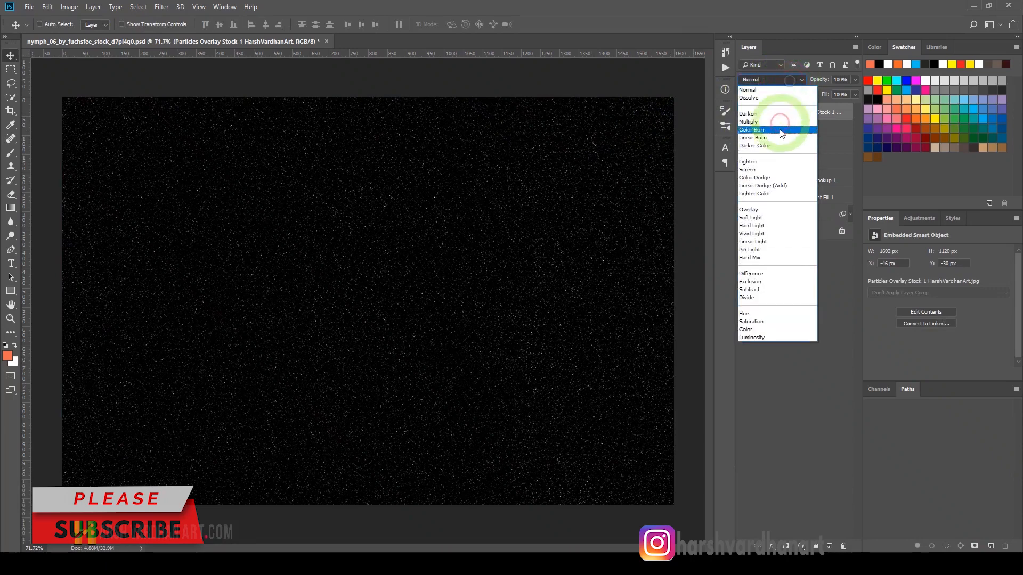
click(765, 170)
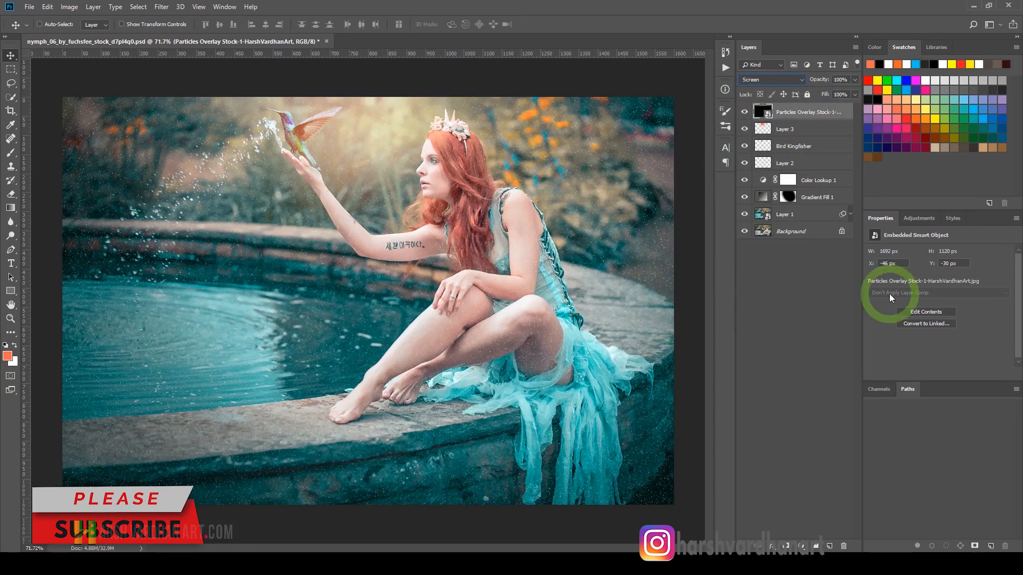
Apply Levels to the particles overlay with the black input at 71 and the midtone at 1.57
key(ctrl+l)
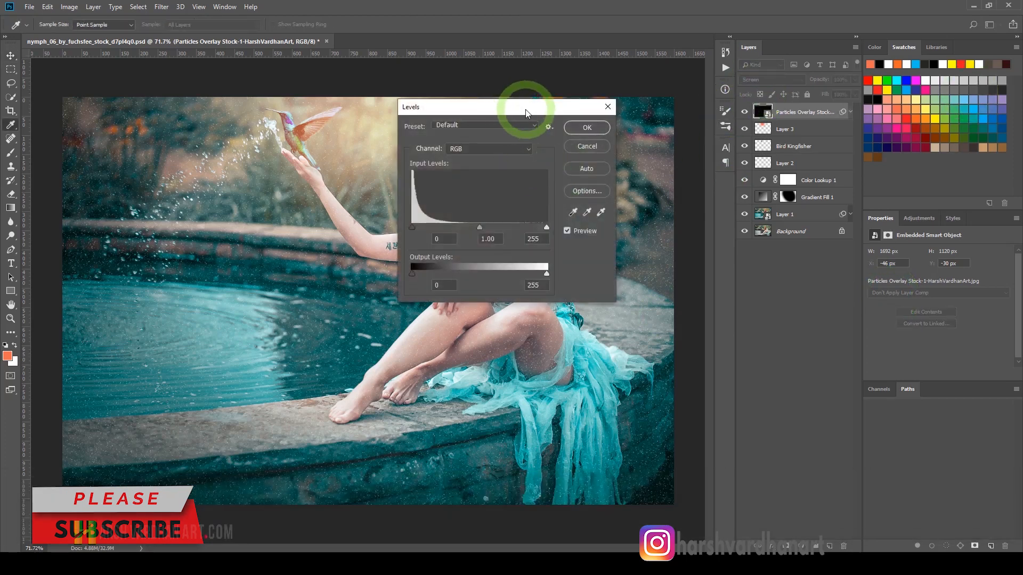
drag(525, 112, 898, 148)
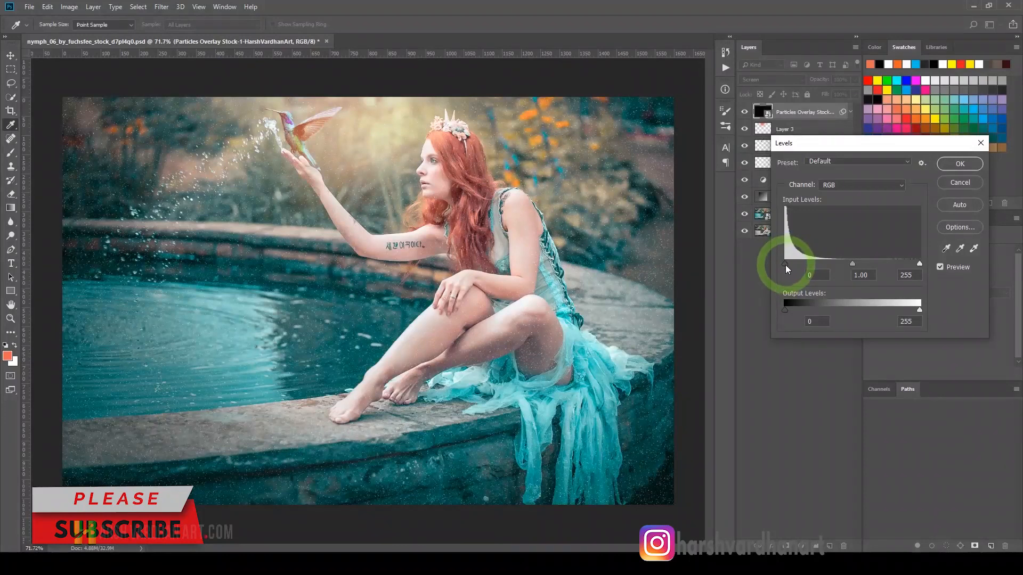
drag(785, 264, 856, 265)
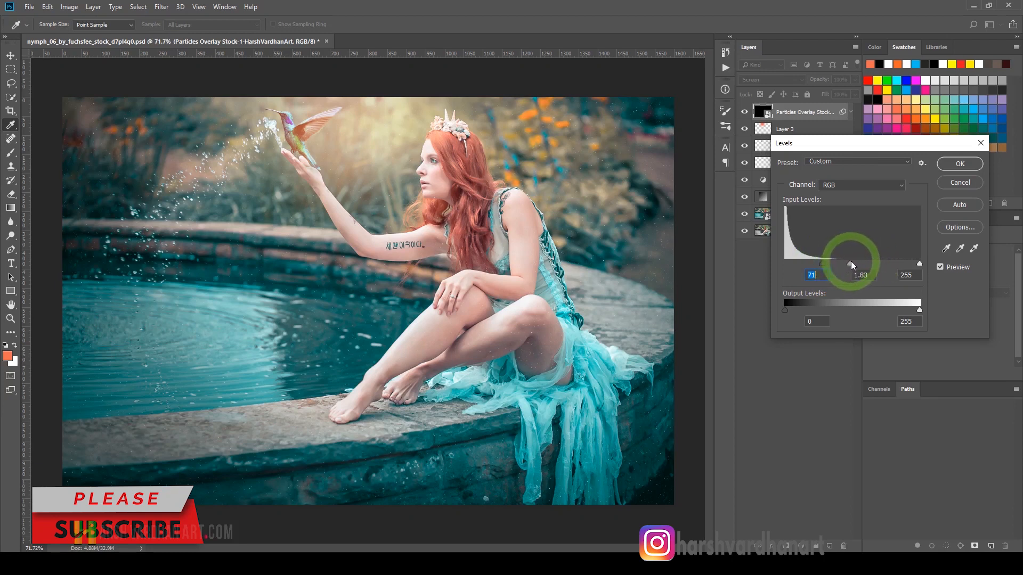
drag(852, 260, 855, 260)
click(960, 165)
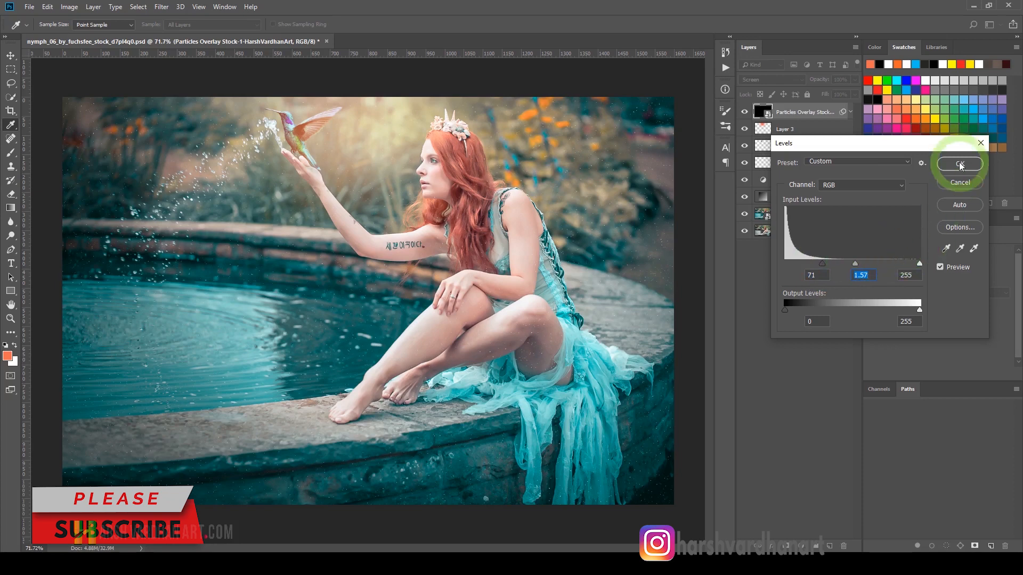
Compare the particles overlay and its smart filters hidden and shown, and collapse the filter list
click(834, 137)
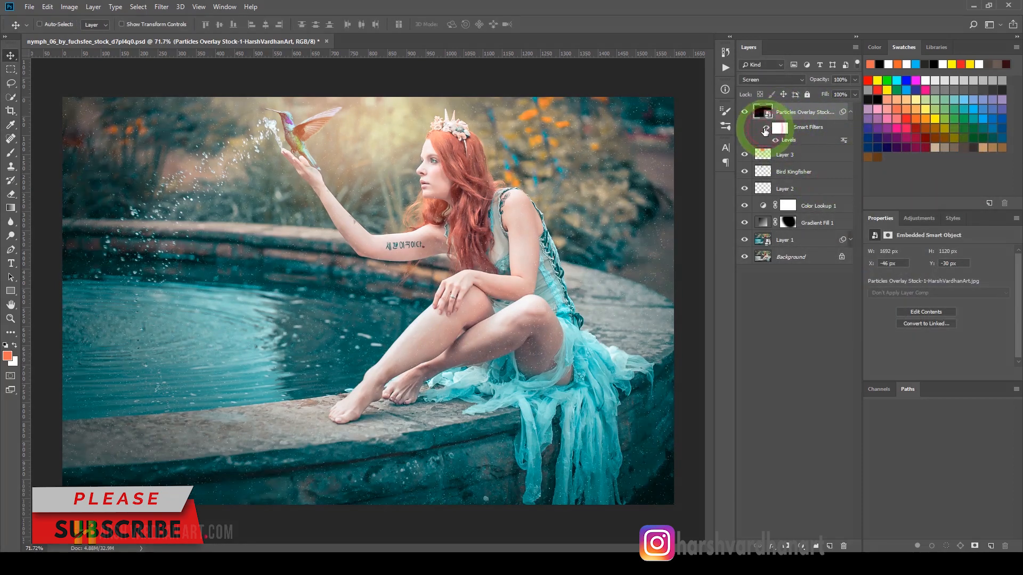
click(767, 129)
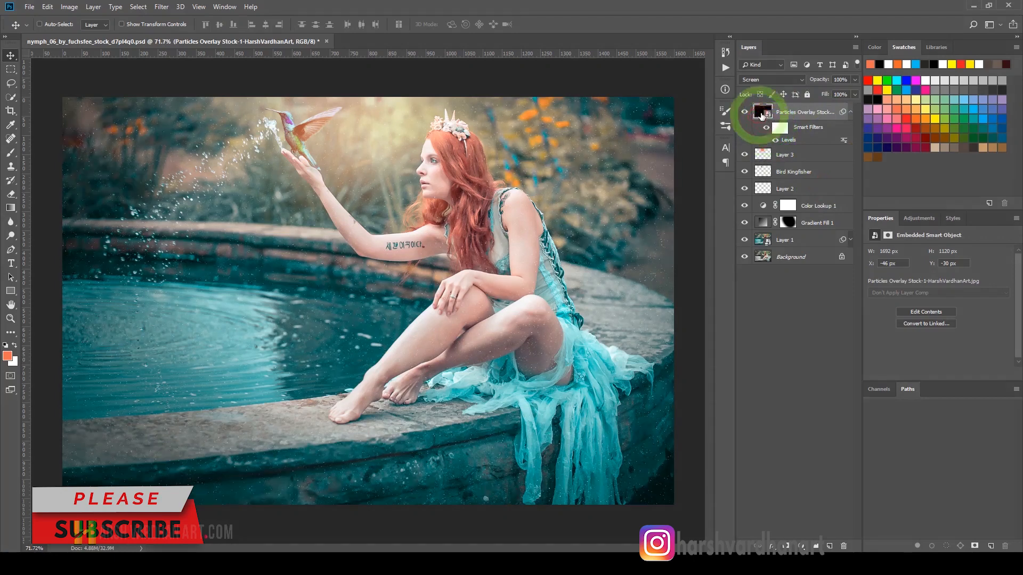
click(745, 112)
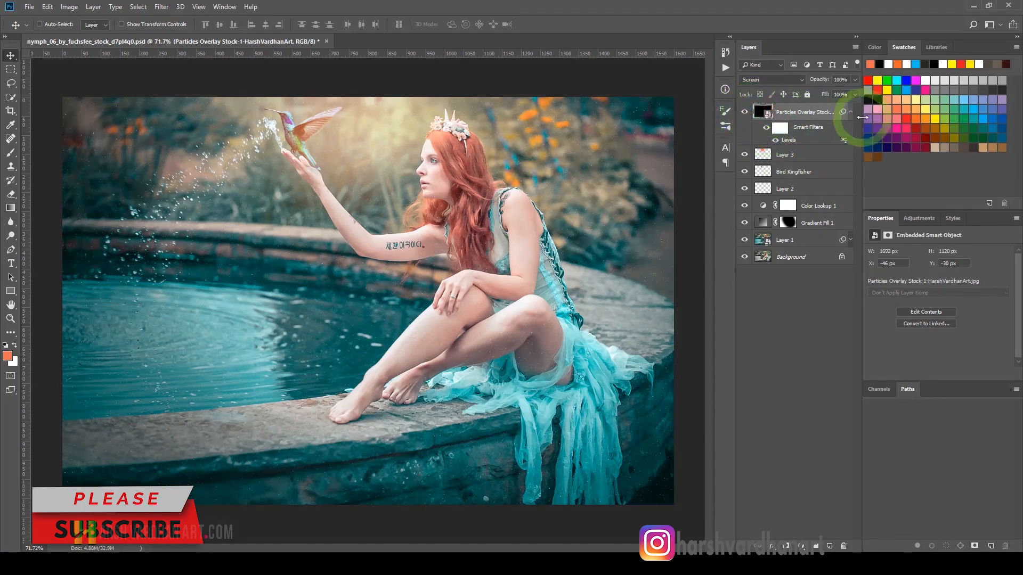
click(851, 113)
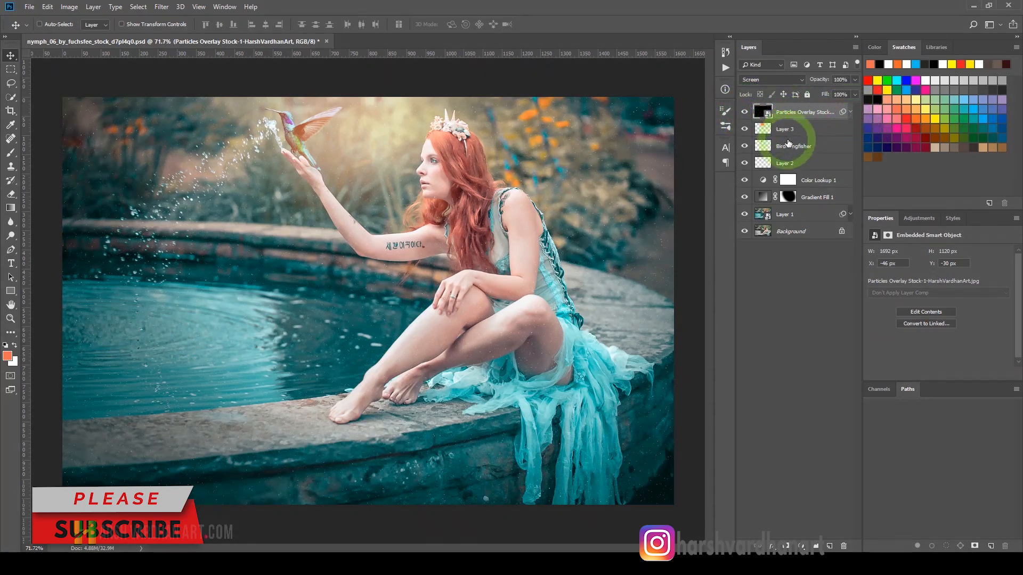
click(976, 319)
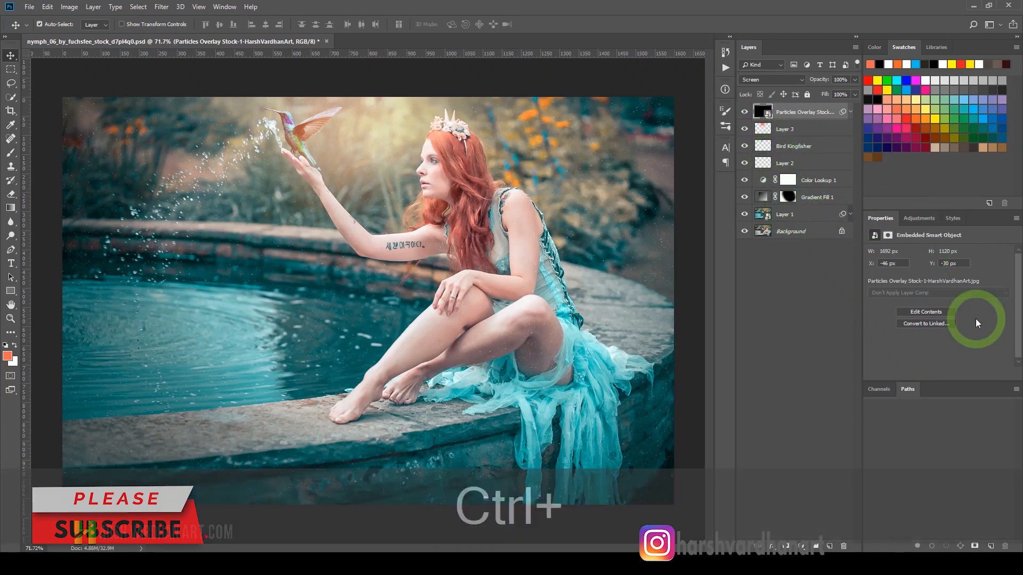
Duplicate the particles overlay and scale the copy proportionally about its center to about 376%
key(ctrl+j)
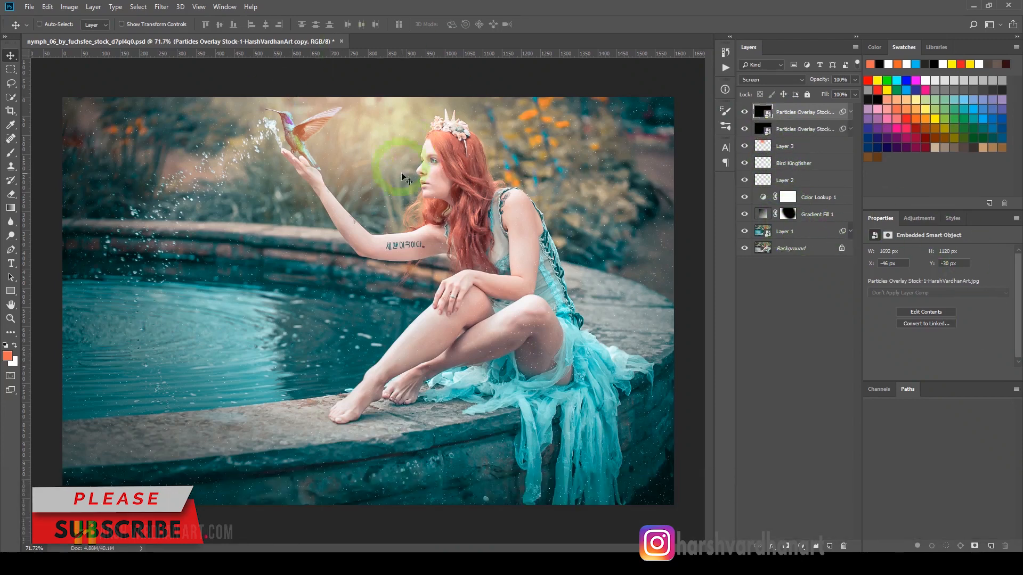
key(ctrl+space)
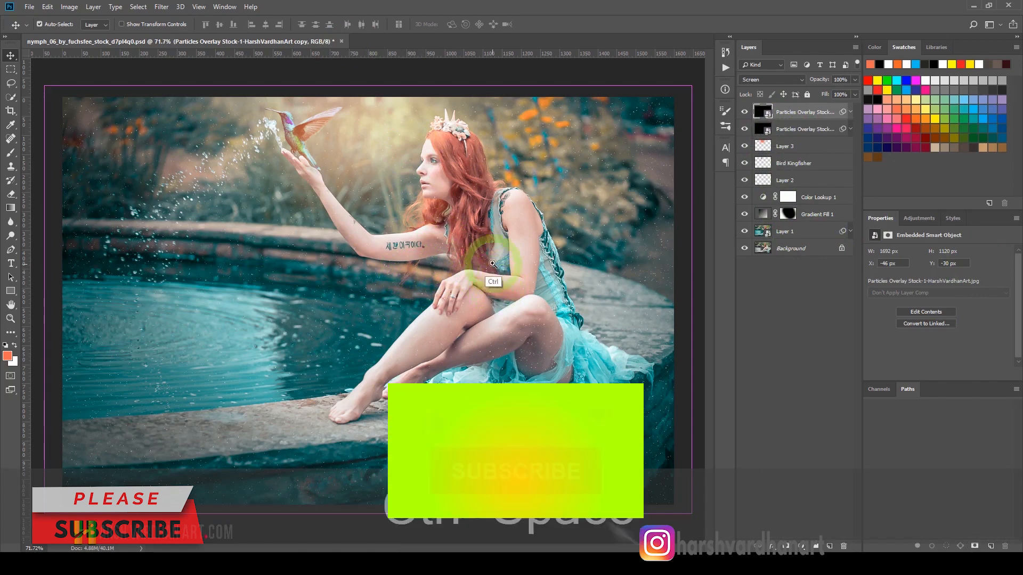
key(ctrl+alt+space)
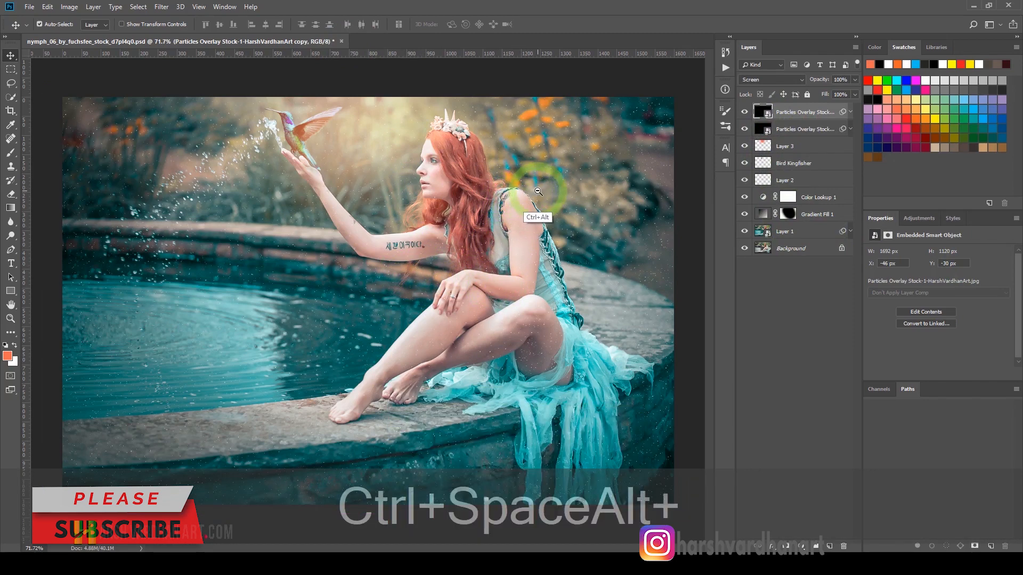
drag(540, 195, 518, 215)
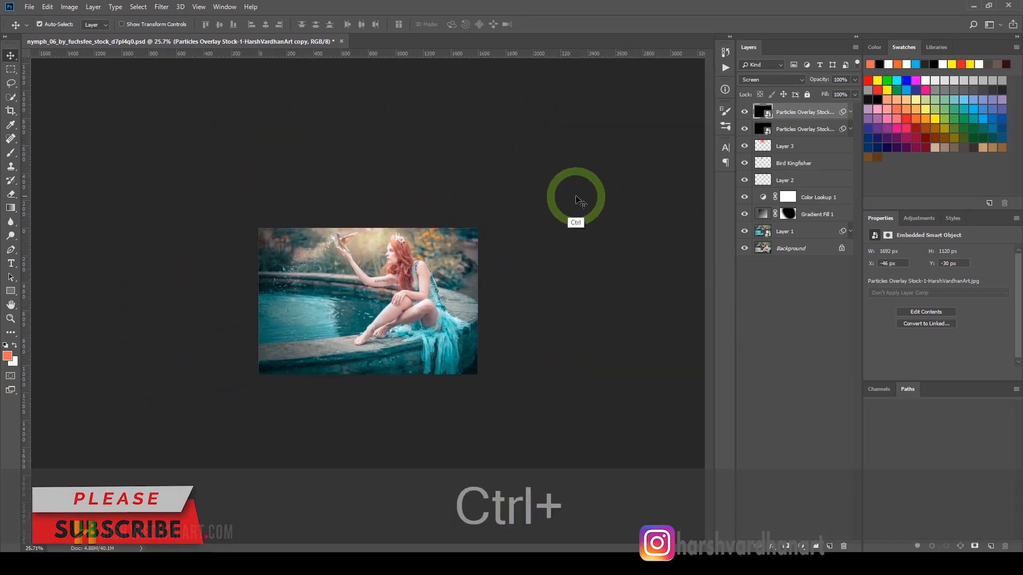
key(ctrl+t)
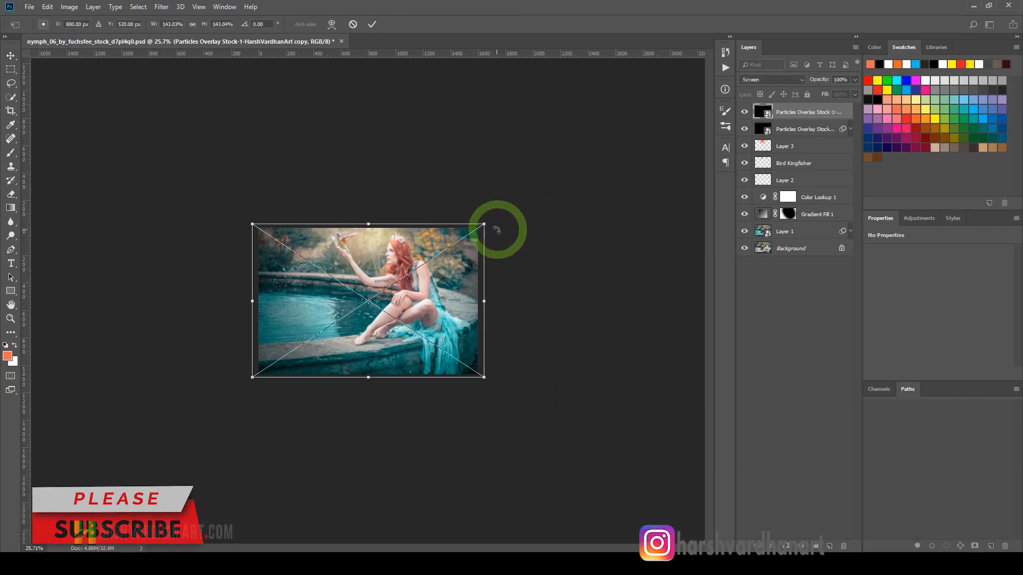
key(alt+shift)
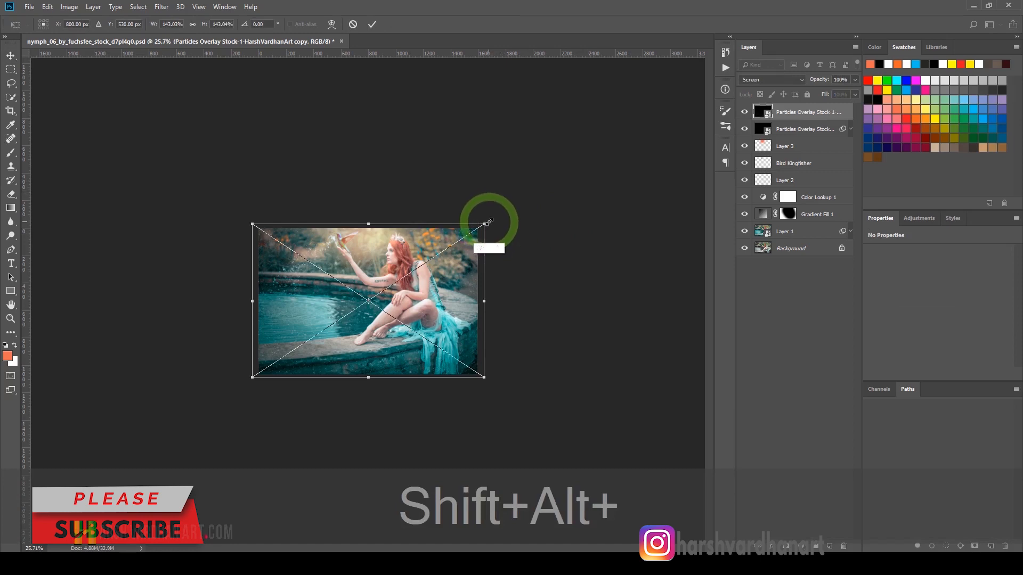
drag(490, 221, 682, 114)
key(shift+alt+Return)
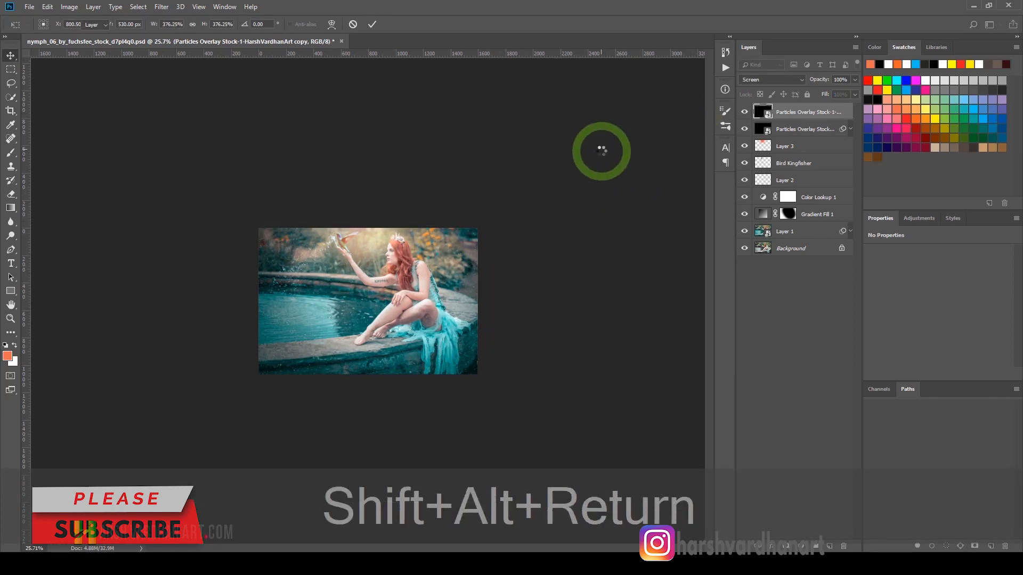
Group the two particles overlay layers and add a white layer mask to the group
key(ctrl+space)
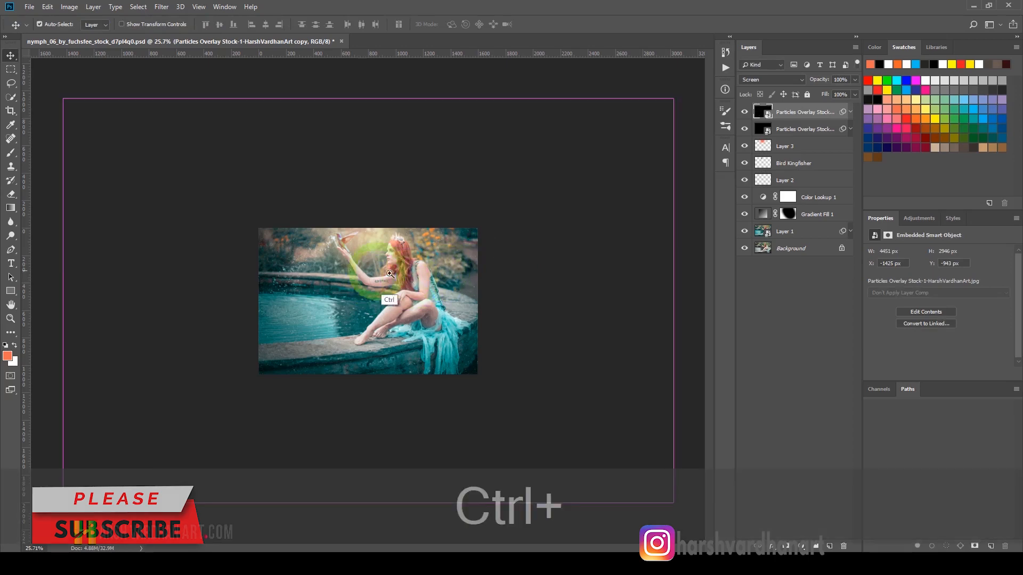
drag(390, 273, 482, 319)
key(ctrl+0)
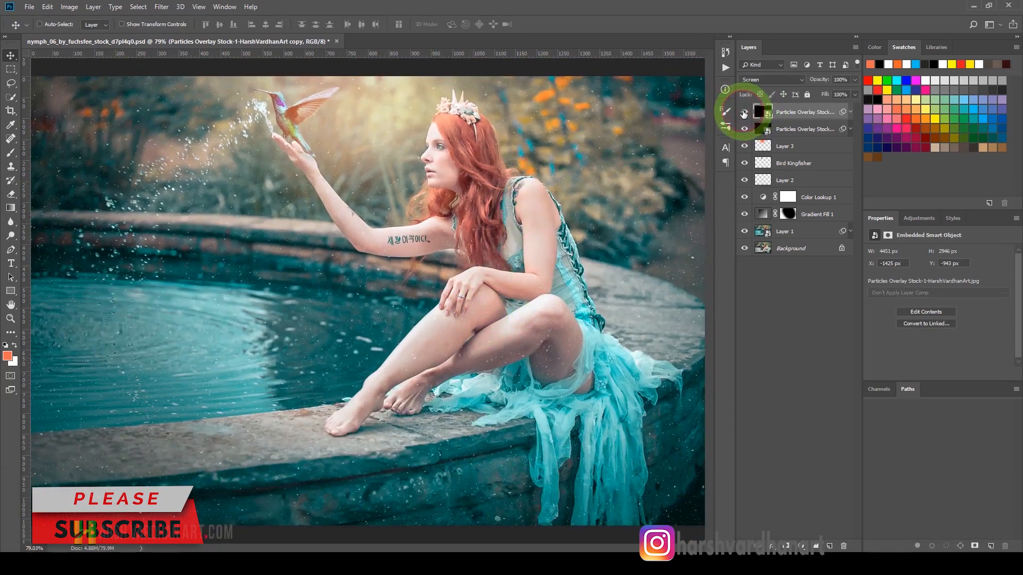
key(ctrl+space)
drag(570, 193, 557, 177)
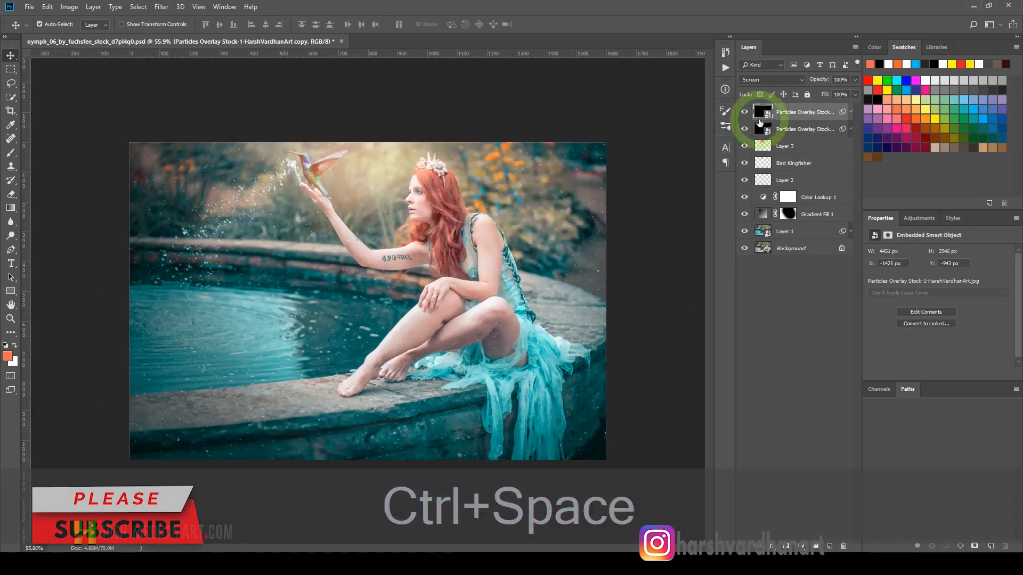
shift+click(801, 120)
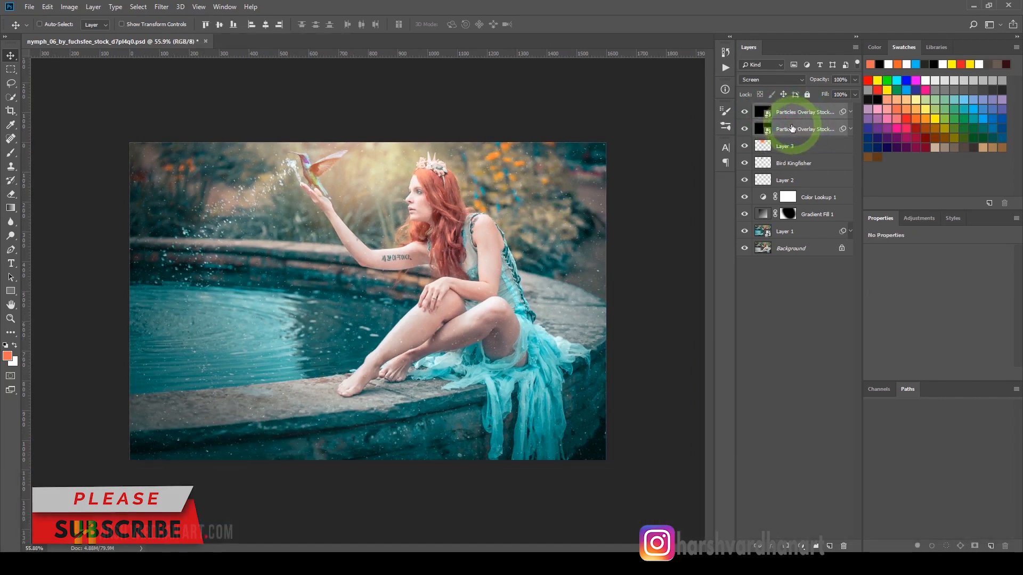
key(ctrl+g)
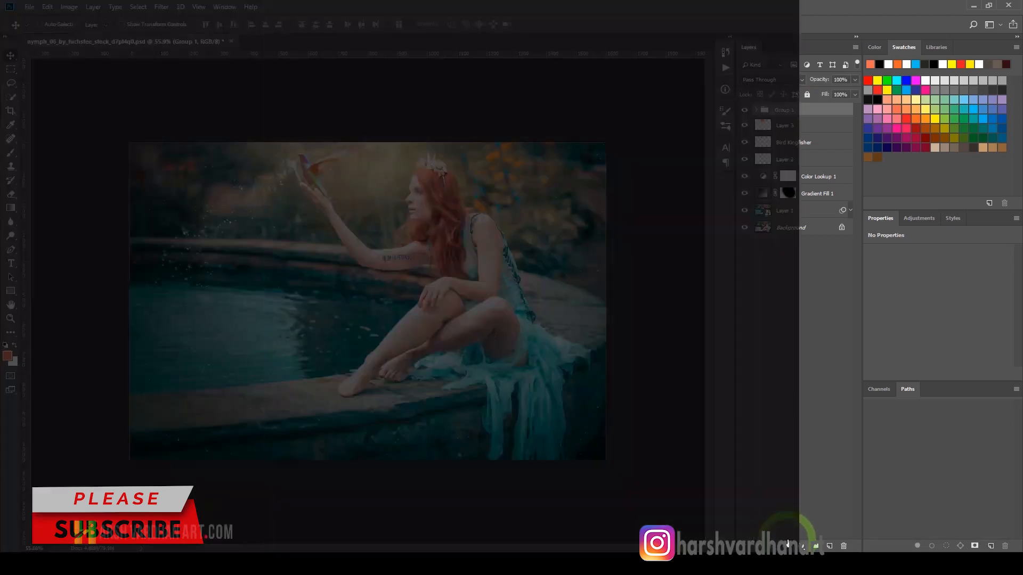
click(786, 546)
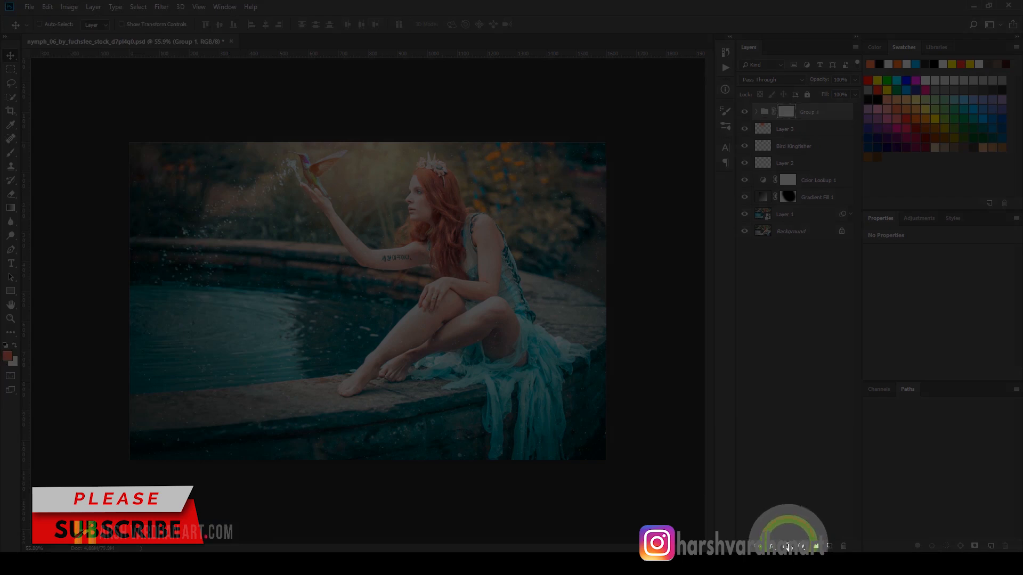
Paint black on the group's mask with a soft 300 px brush over the woman's face, arms and legs
click(11, 155)
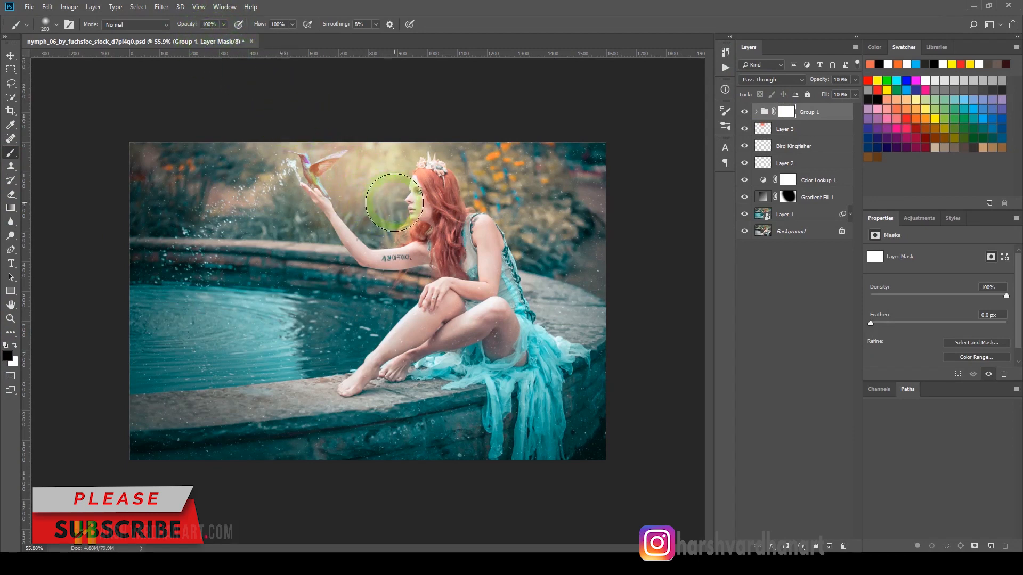
key(bracketright)
key(bracketright)
key(bracketright)
key(bracketright)
key(bracketright)
key(bracketright)
key(bracketright)
key(bracketright)
key(bracketright)
key(bracketright)
key(bracketleft)
key(bracketleft)
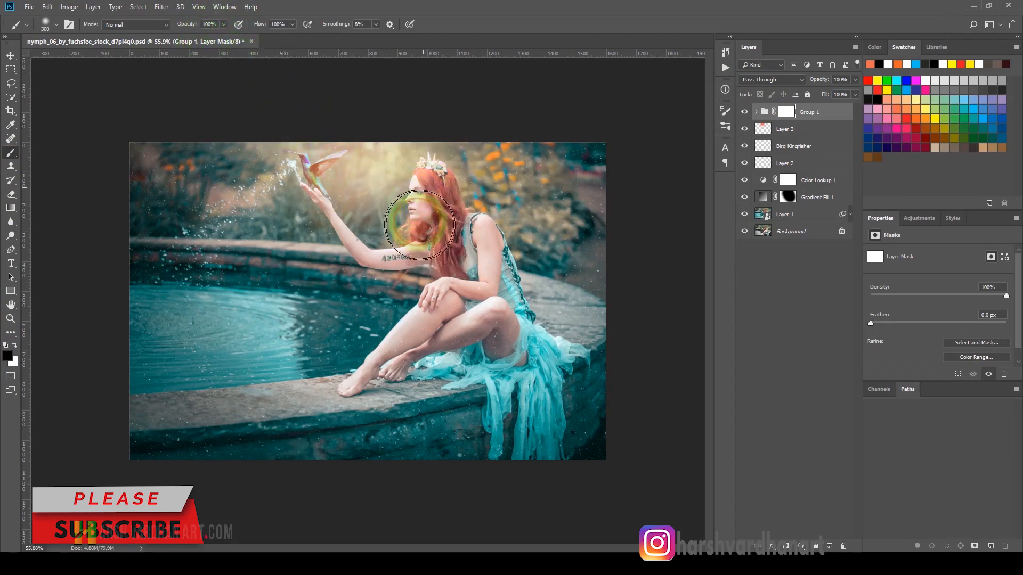
drag(407, 228, 421, 224)
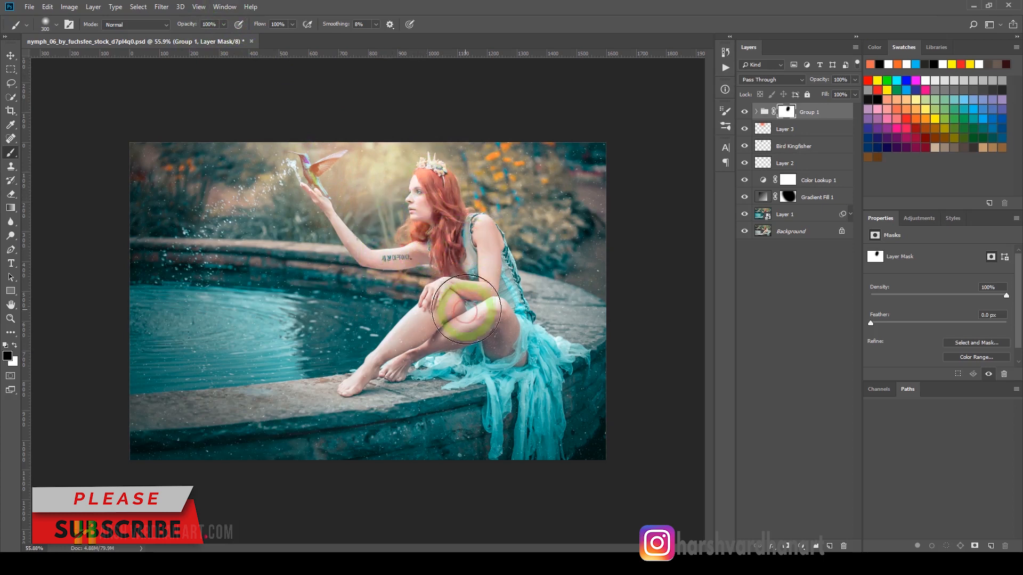
mouse_move(463, 343)
mouse_down()
mouse_move(499, 317)
mouse_move(459, 337)
mouse_move(442, 336)
mouse_move(449, 326)
mouse_move(422, 346)
mouse_move(399, 333)
mouse_up()
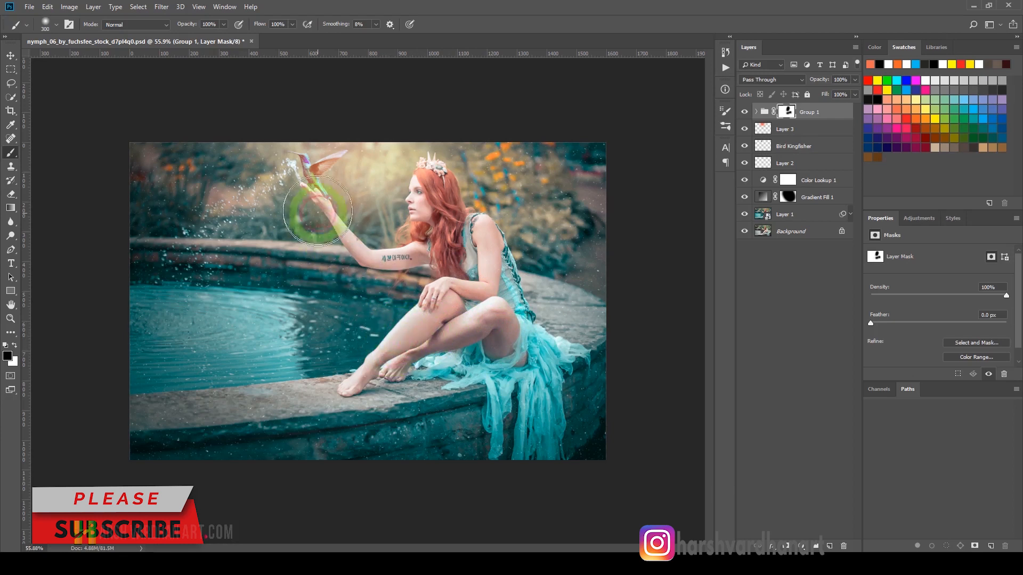
mouse_move(316, 214)
mouse_down()
mouse_move(425, 238)
mouse_move(435, 196)
mouse_move(456, 251)
mouse_move(480, 268)
mouse_move(514, 327)
mouse_move(500, 344)
mouse_up()
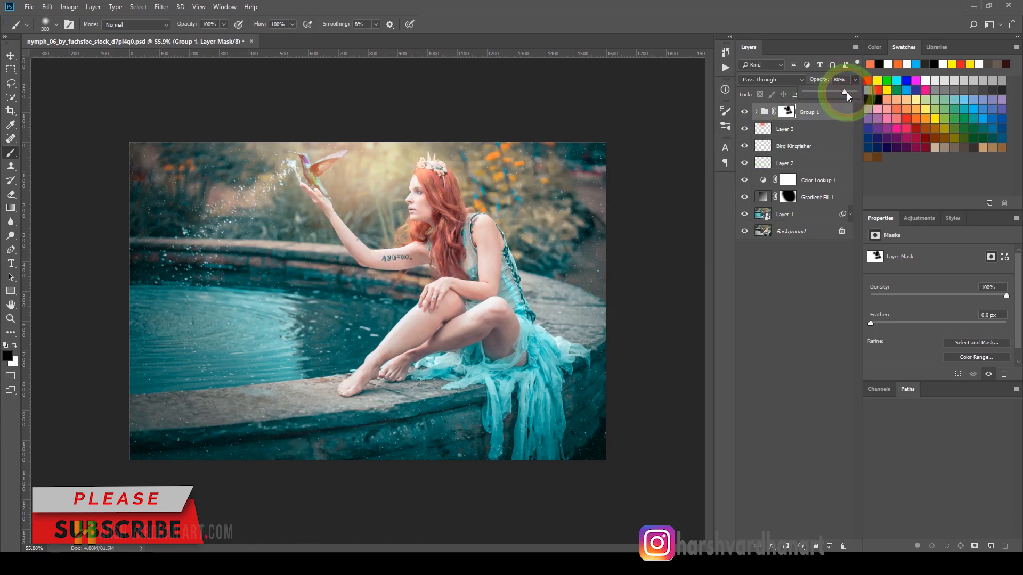
Reduce the particle group's opacity to 80%, set the brush opacity to 30%, and compare the group hidden and shown
click(787, 111)
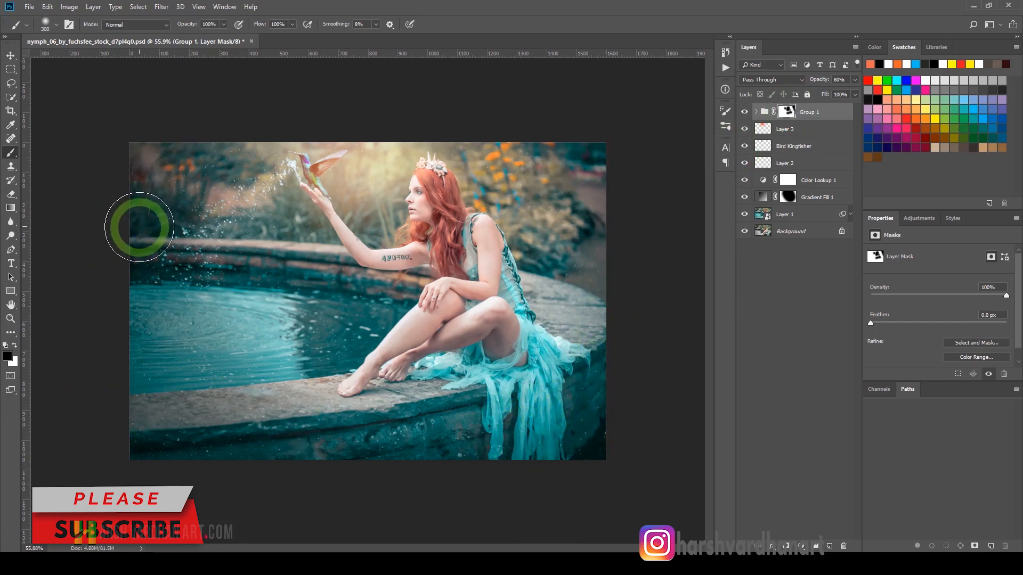
key(3)
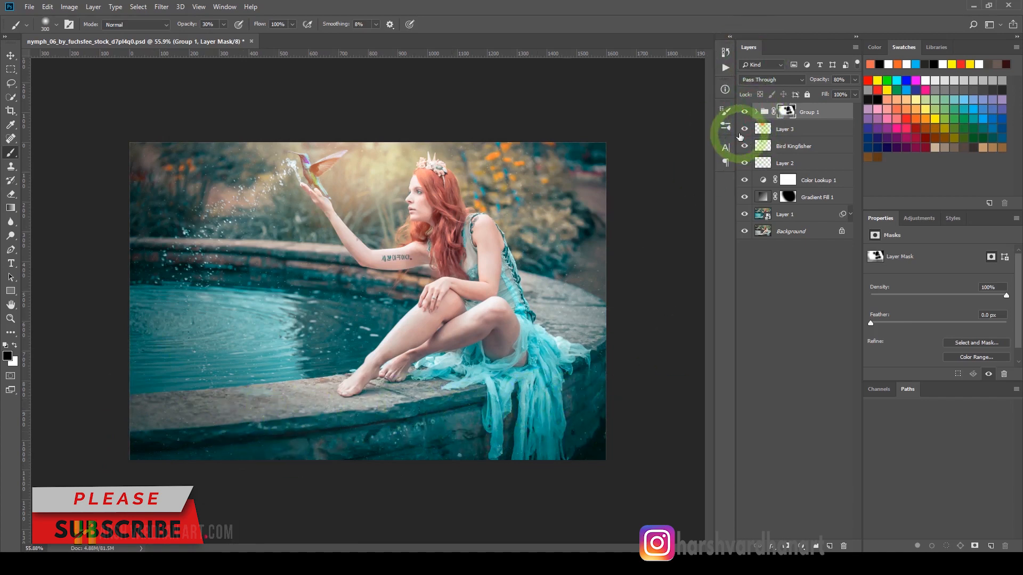
click(744, 111)
click(744, 112)
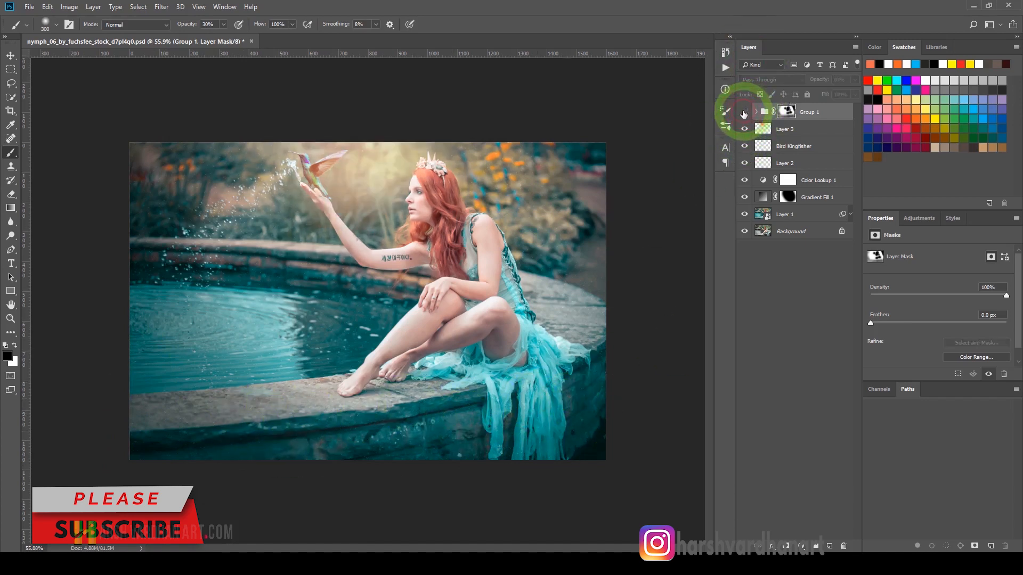
Show the masked particle group again and save the document
click(745, 112)
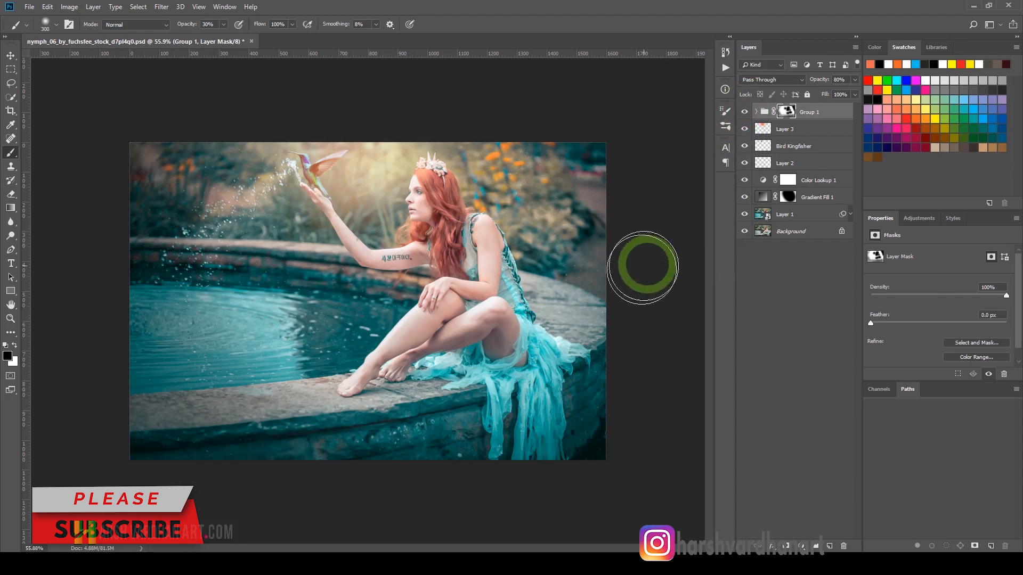
key(ctrl+s)
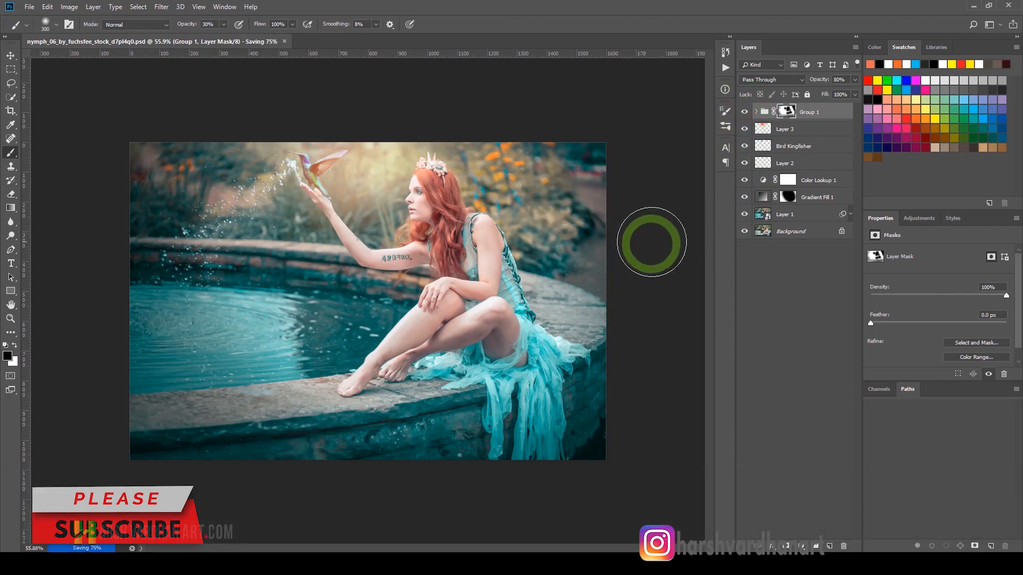
Add a Color Balance adjustment layer on top and set its midtones to Cyan–Red -24, Magenta–Green -5 and Yellow–Blue -8
click(928, 222)
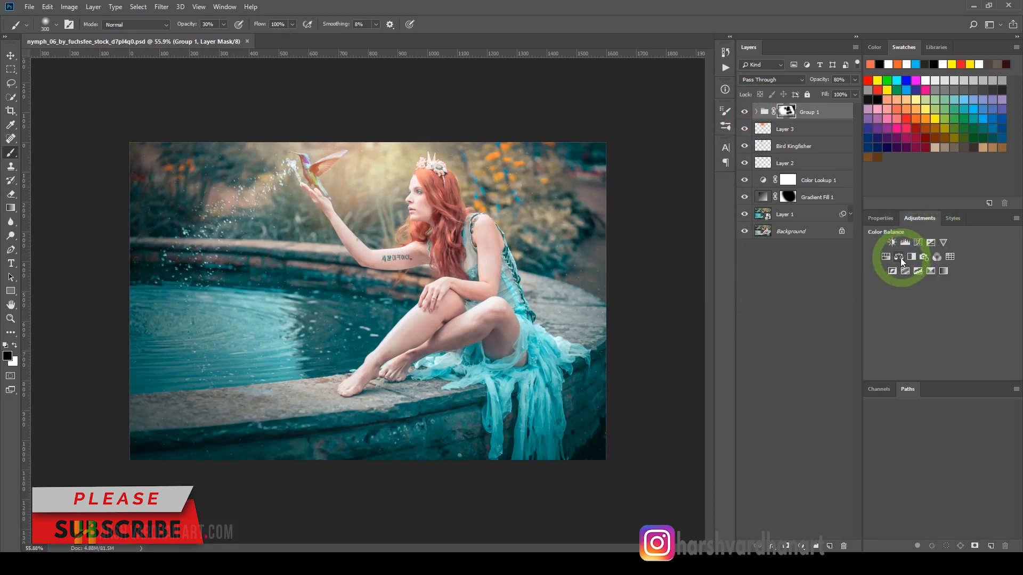
click(900, 257)
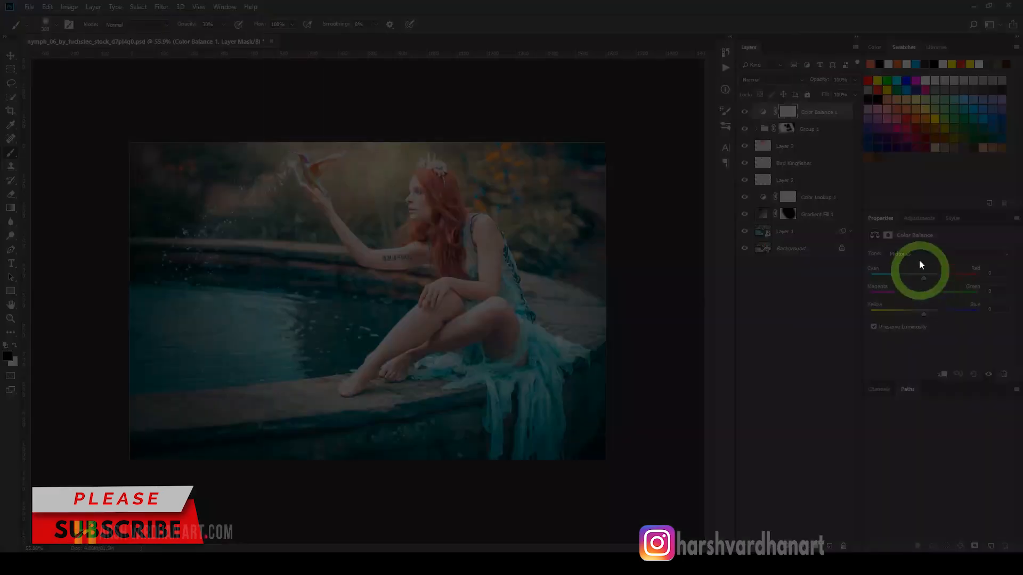
click(919, 256)
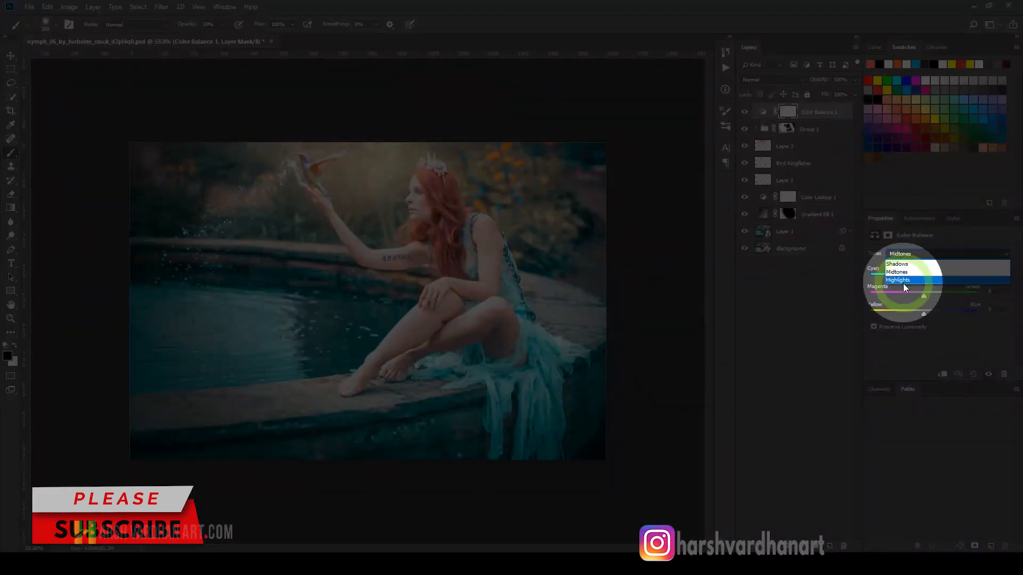
click(919, 272)
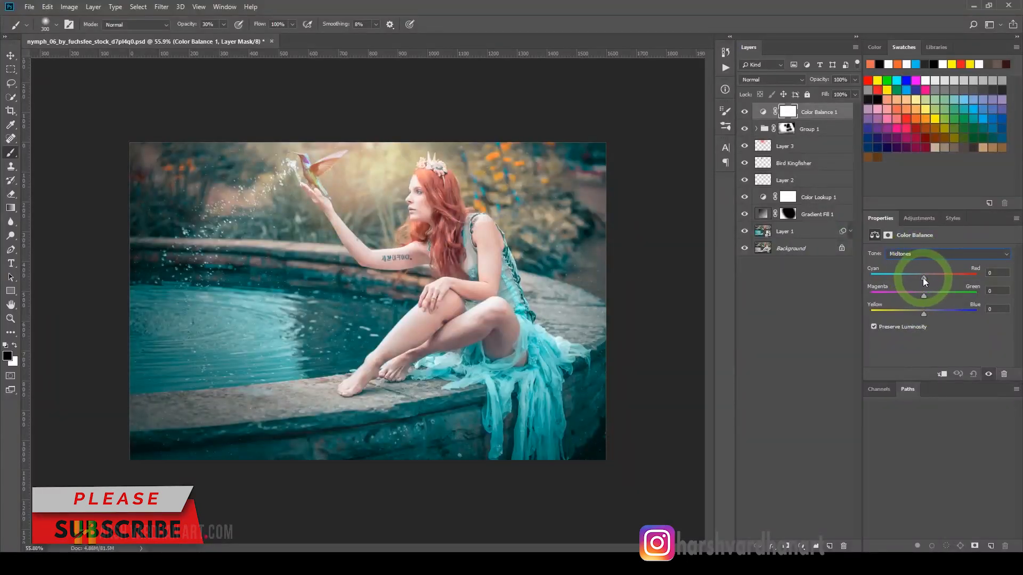
drag(926, 276, 919, 314)
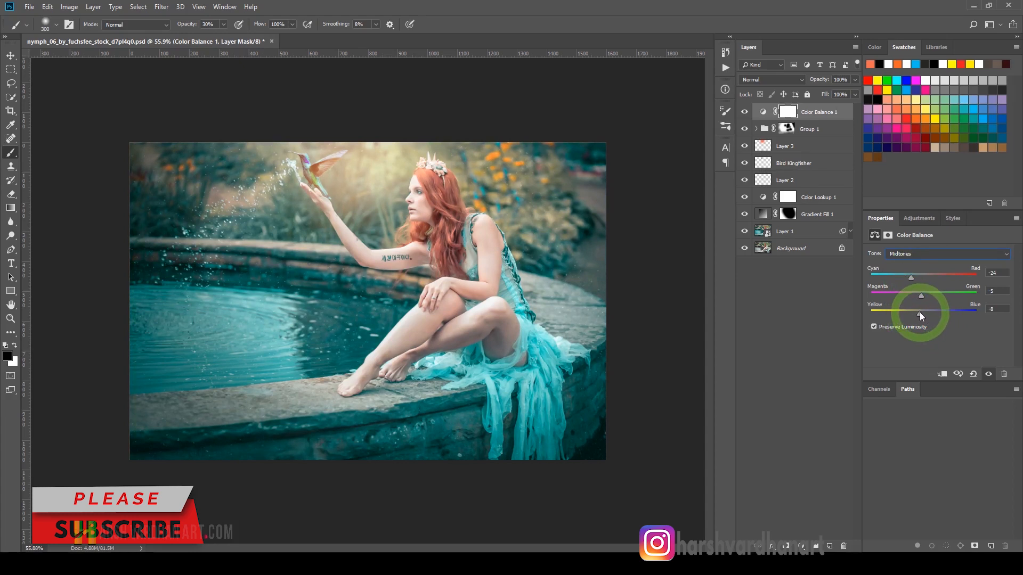
Set the Color Balance shadows to Cyan–Red -14, Magenta–Green +2 and Yellow–Blue +3
click(930, 256)
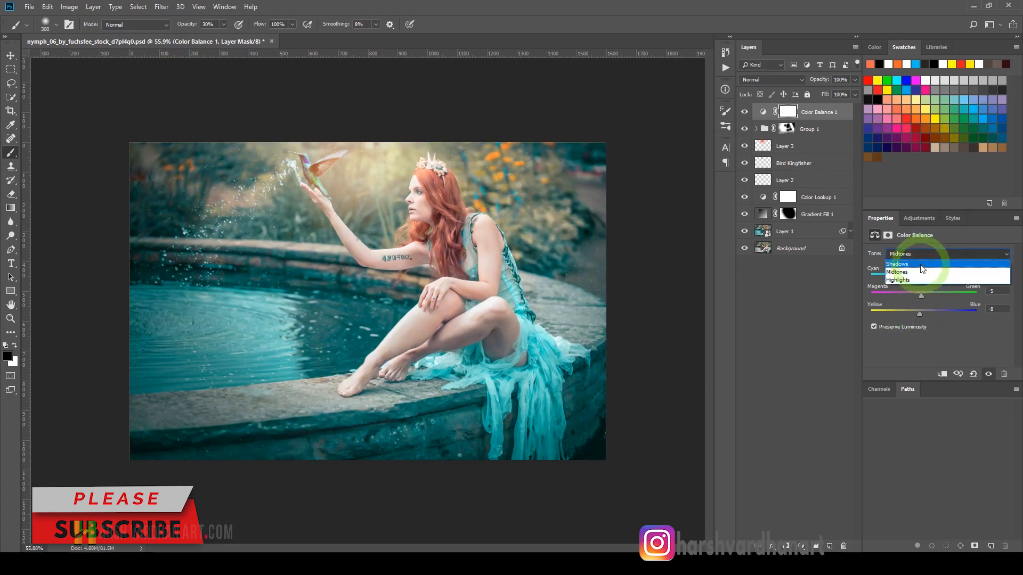
click(922, 269)
drag(916, 278, 929, 273)
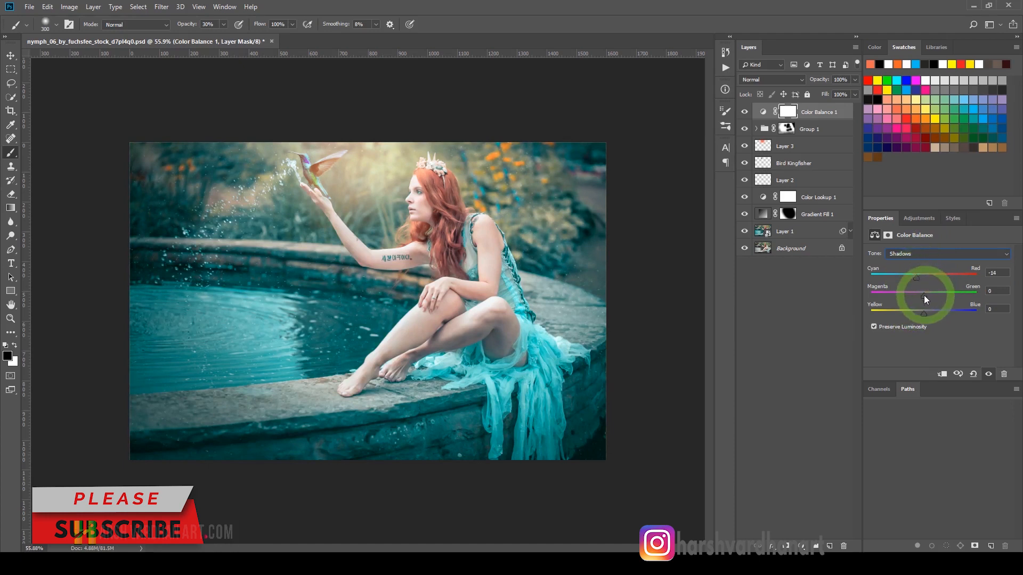
drag(928, 295, 919, 315)
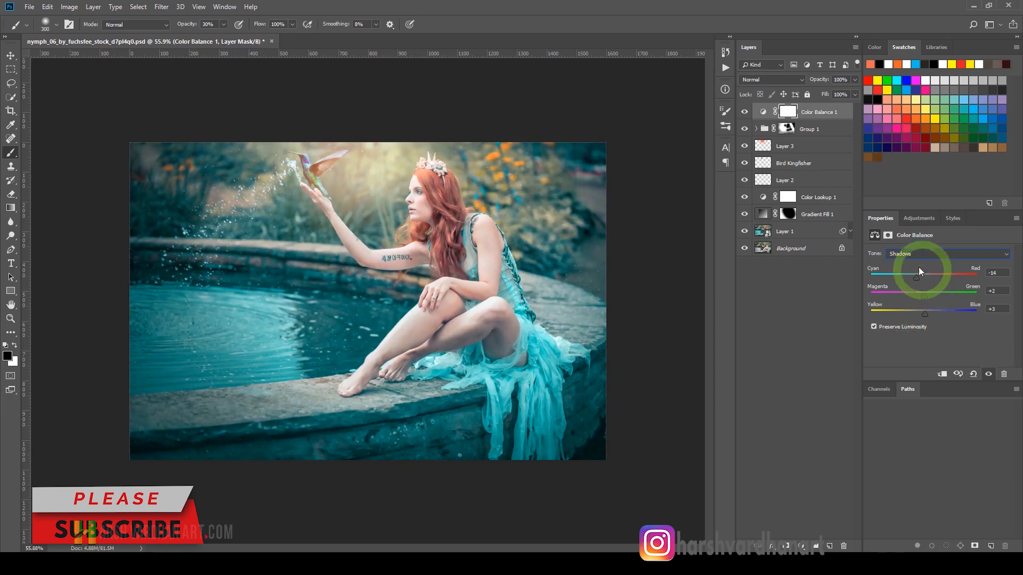
Set the Color Balance highlights to Cyan–Red +9, Magenta–Green +4 and Yellow–Blue -4
click(923, 255)
click(910, 280)
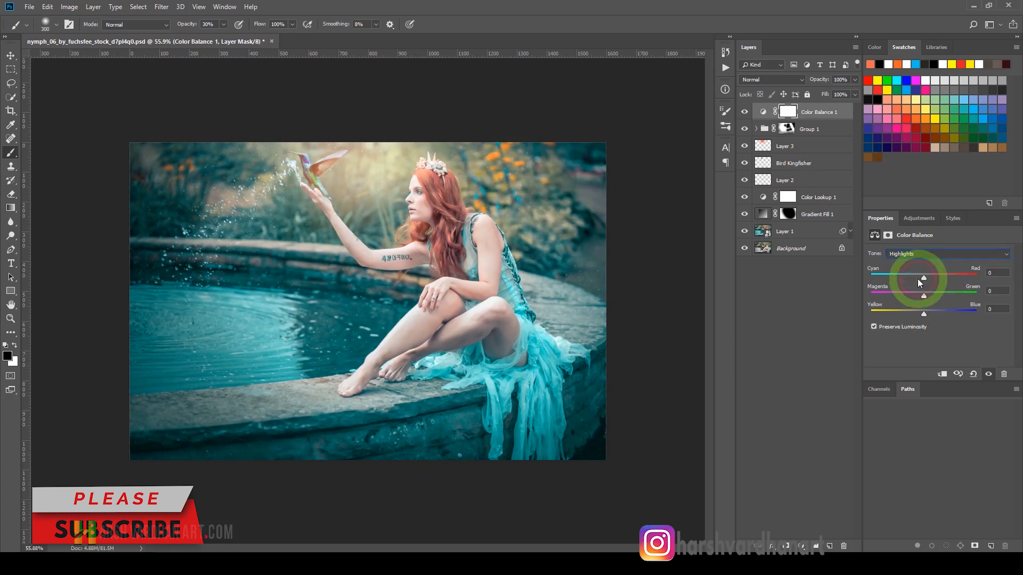
mouse_move(923, 279)
mouse_down()
mouse_move(911, 279)
mouse_move(940, 277)
mouse_move(915, 279)
mouse_up()
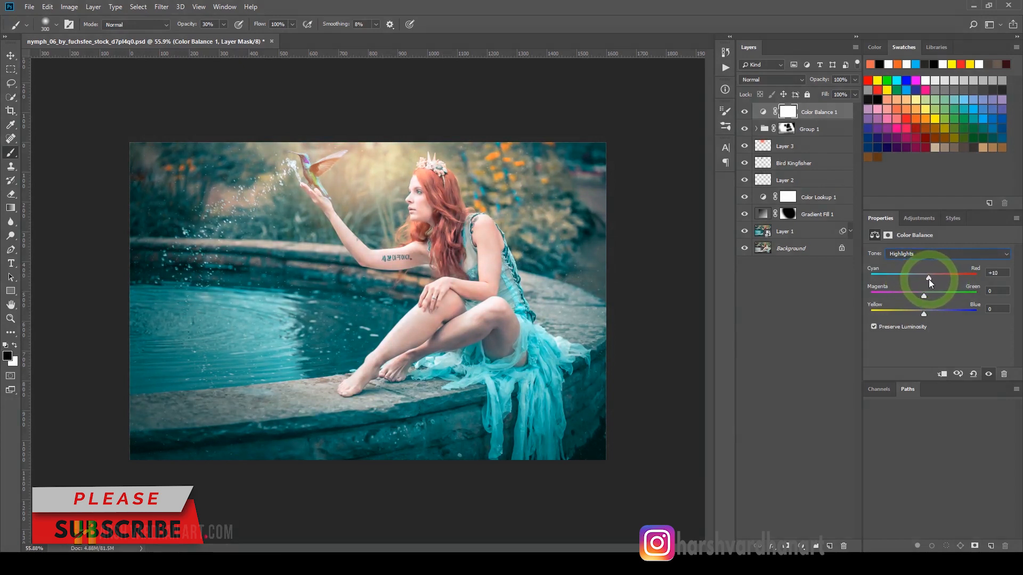
drag(925, 296, 913, 315)
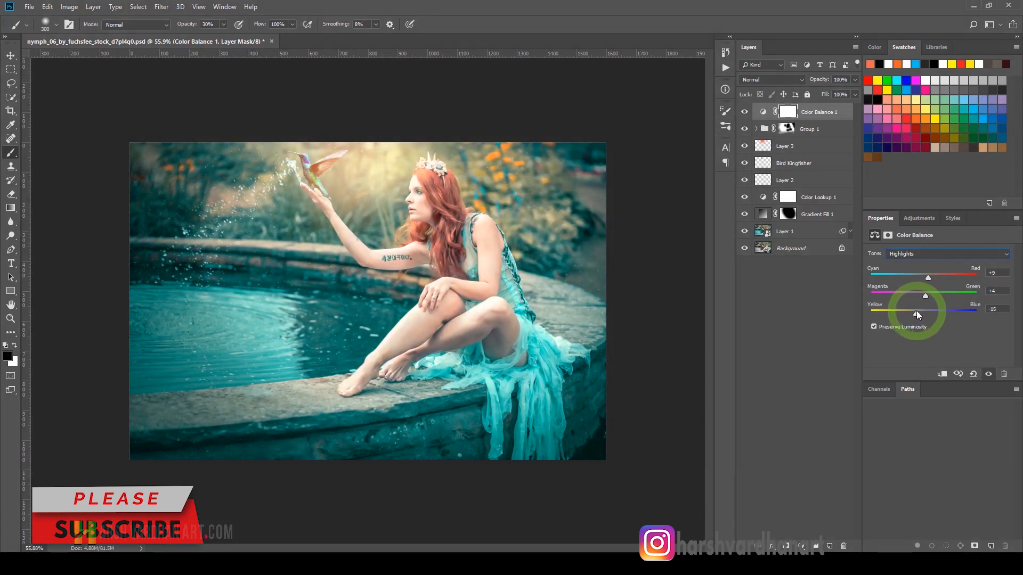
drag(916, 314, 921, 313)
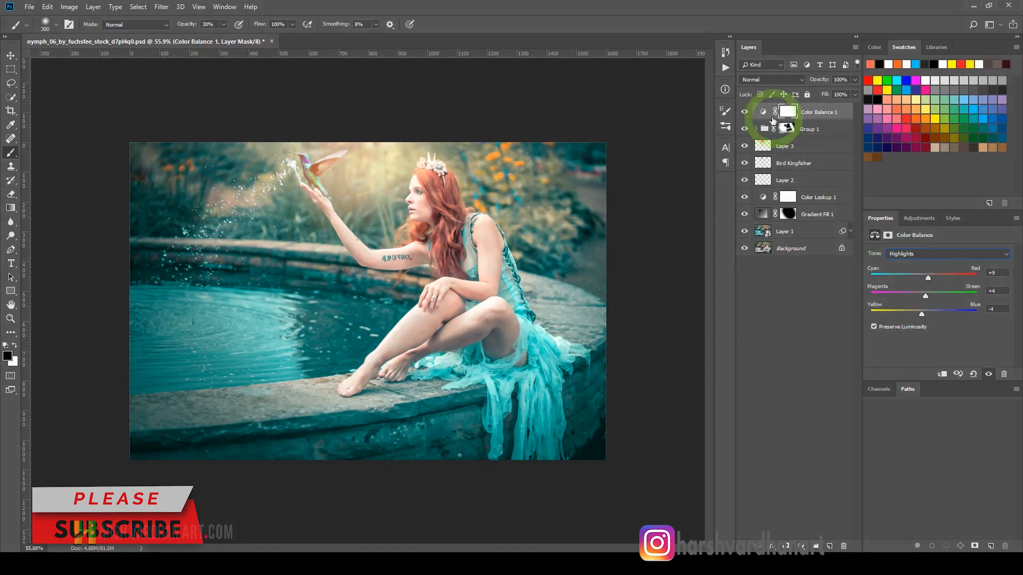
Compare the image with the color balance hidden and shown, and group all layers above the Background
click(745, 112)
click(746, 111)
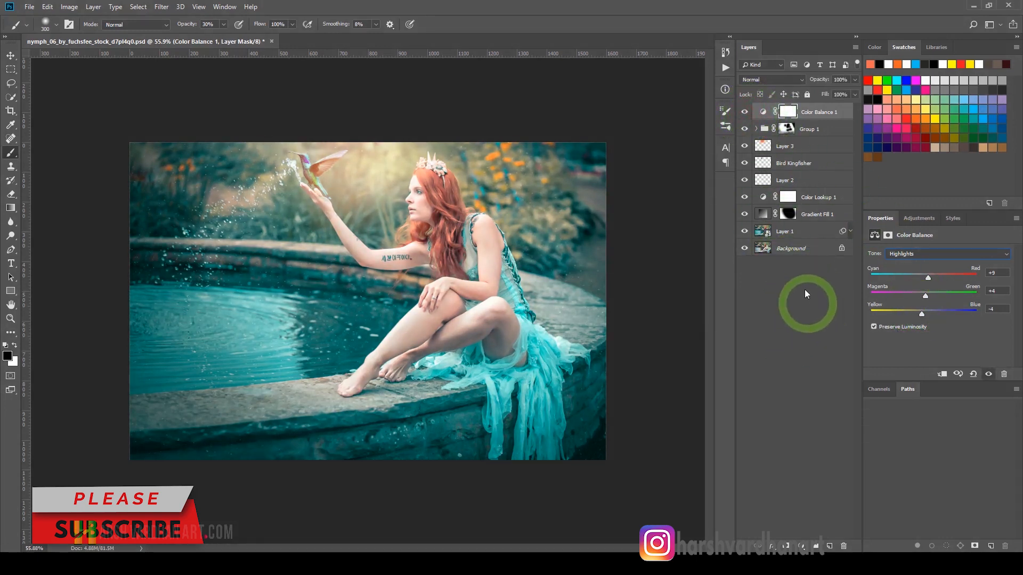
shift+click(788, 232)
key(ctrl+shift+g)
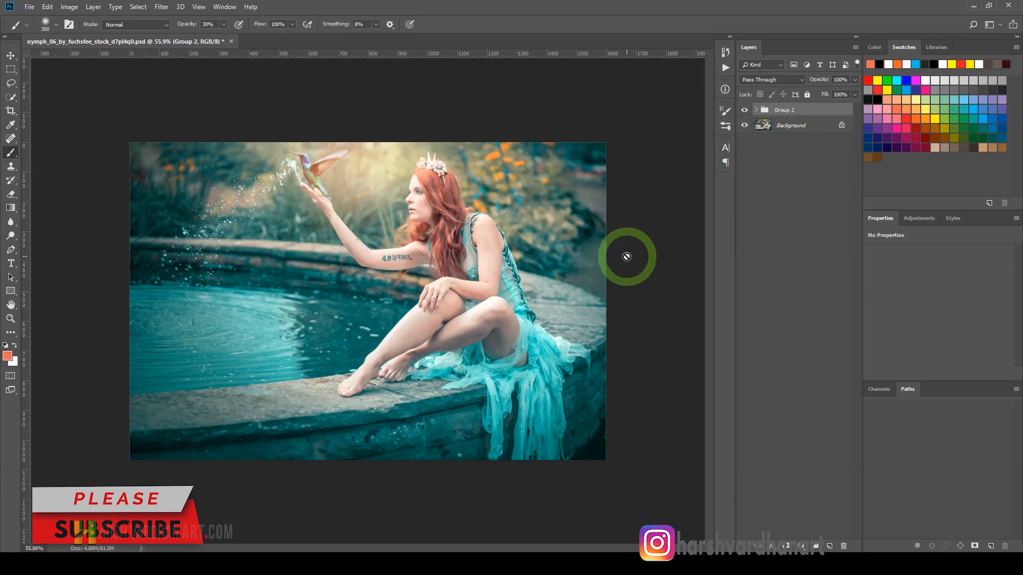
View the finished portrait in full-screen mode, fitted to the screen
key(f)
key(f)
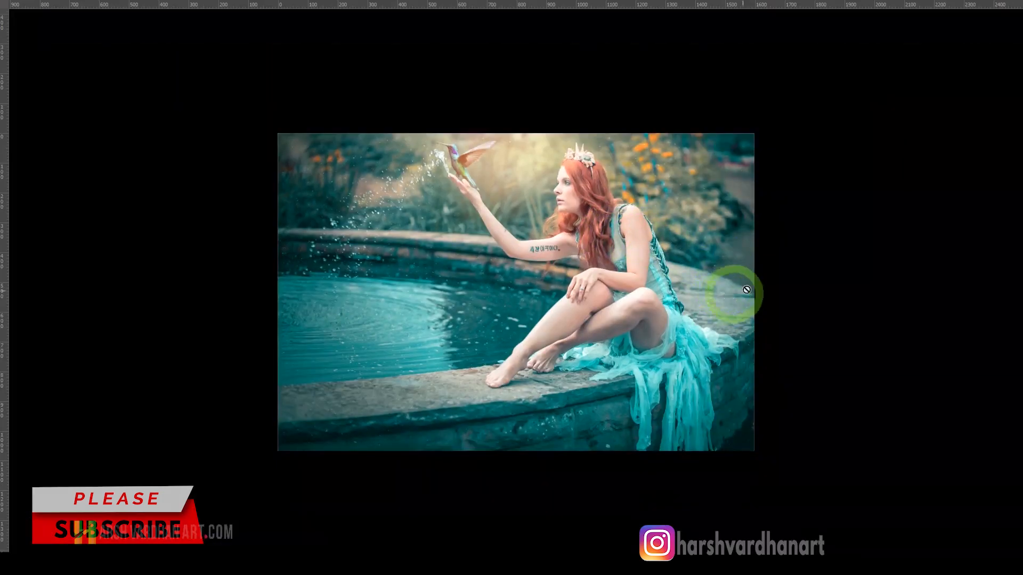
key(ctrl+KP_0)
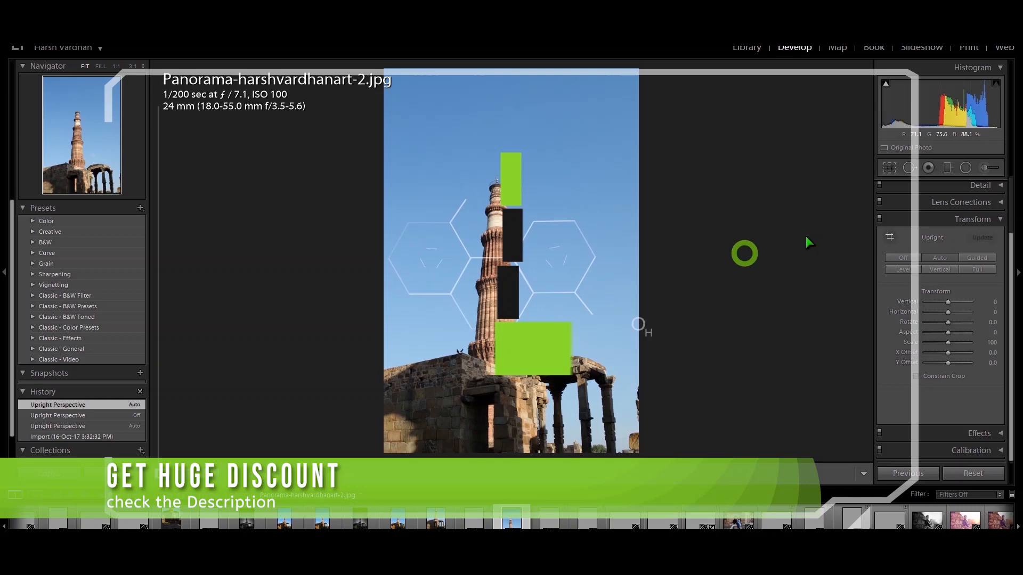
In Lightroom, choose Guided Upright perspective correction for the stone tower photo
click(985, 259)
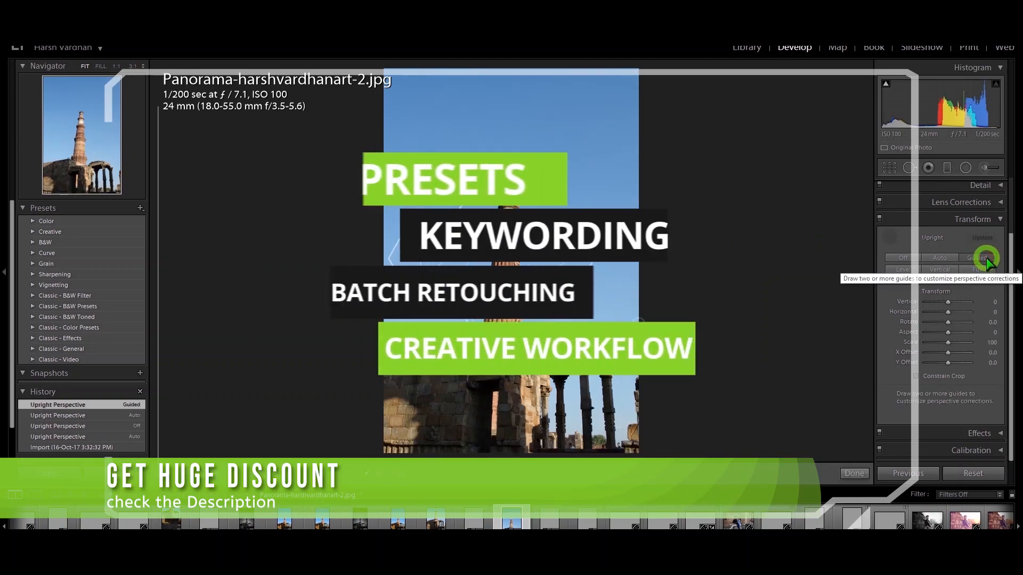